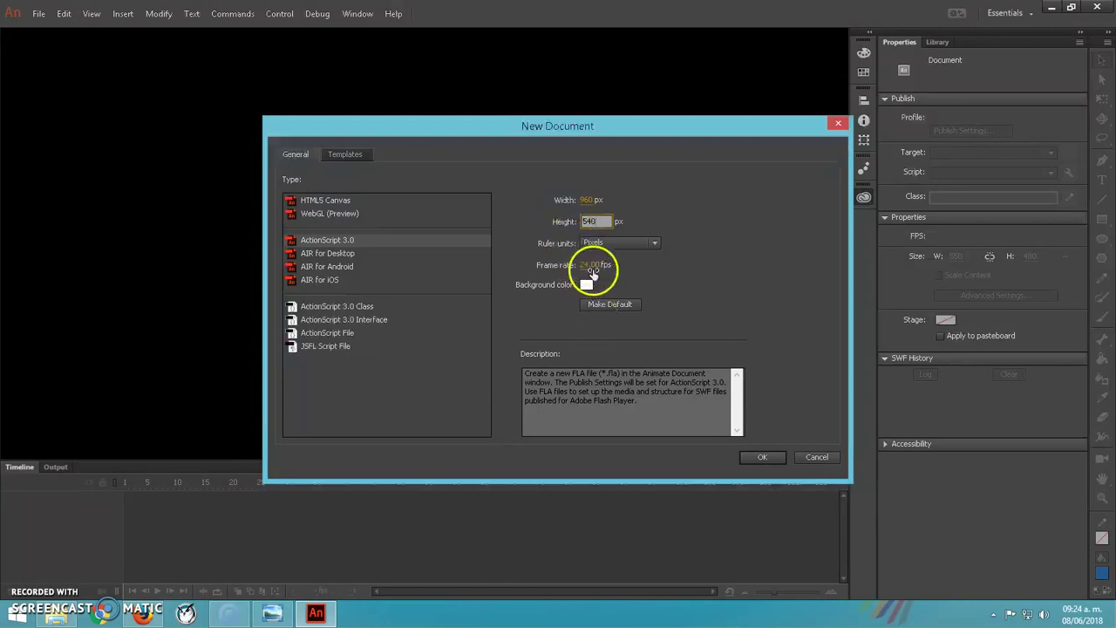
Create the 960 × 540 px ActionScript 3.0 document at 24 fps and switch to the Classic workspace.
left_click(771, 456)
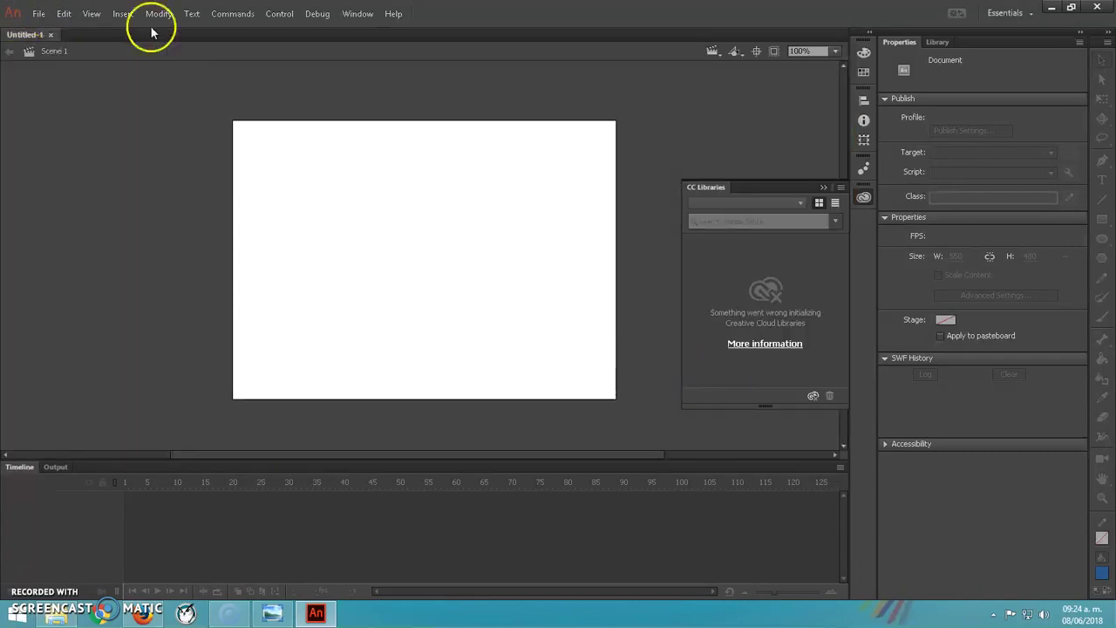
left_click(357, 13)
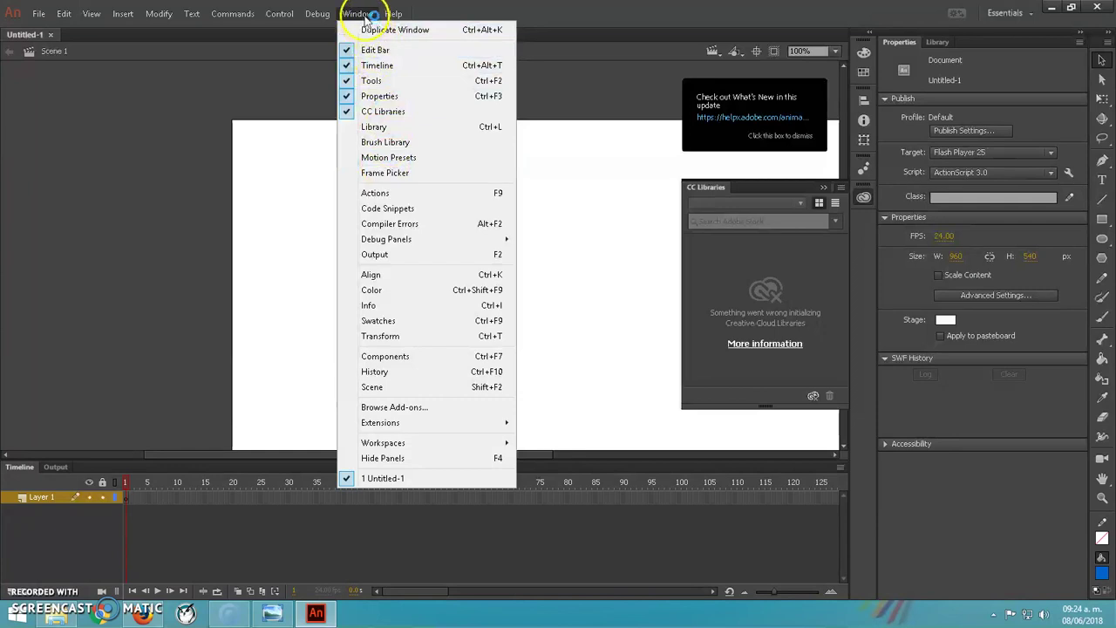
mouse_move(393, 449)
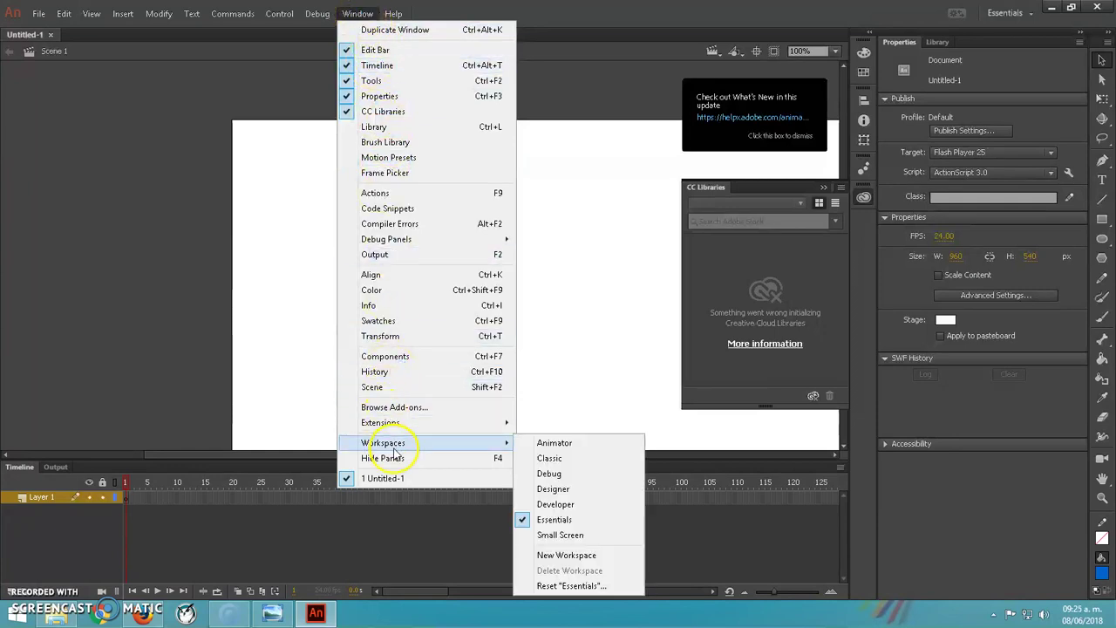
left_click(559, 459)
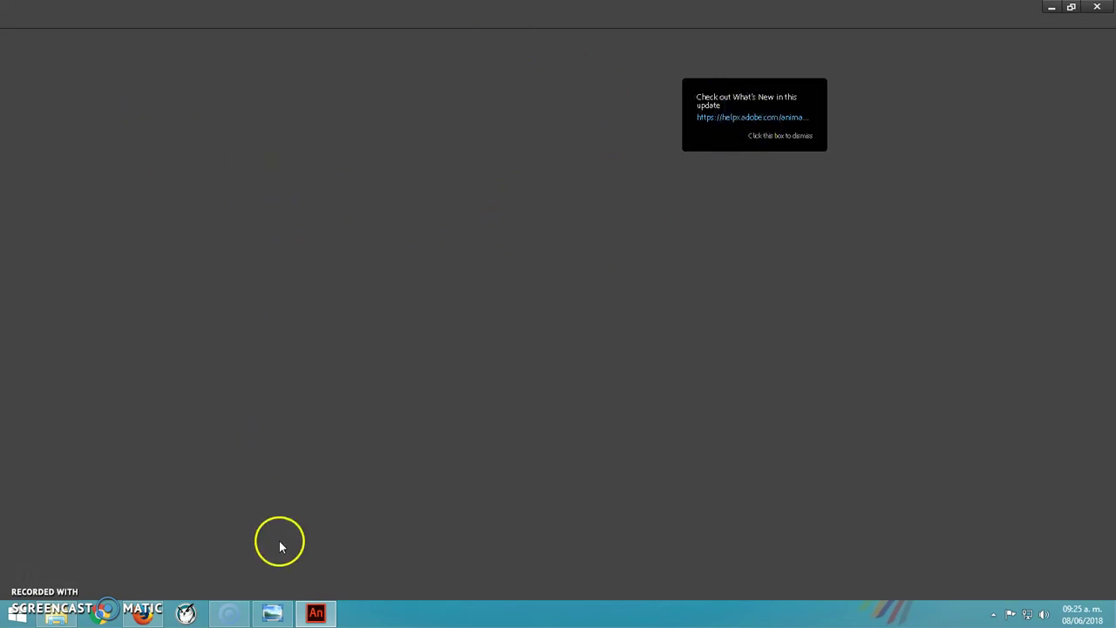
Look at the ball planning sketch in Windows Photo Viewer and close the viewer.
left_click(272, 614)
left_click_drag(427, 454, 428, 184)
left_click(946, 191)
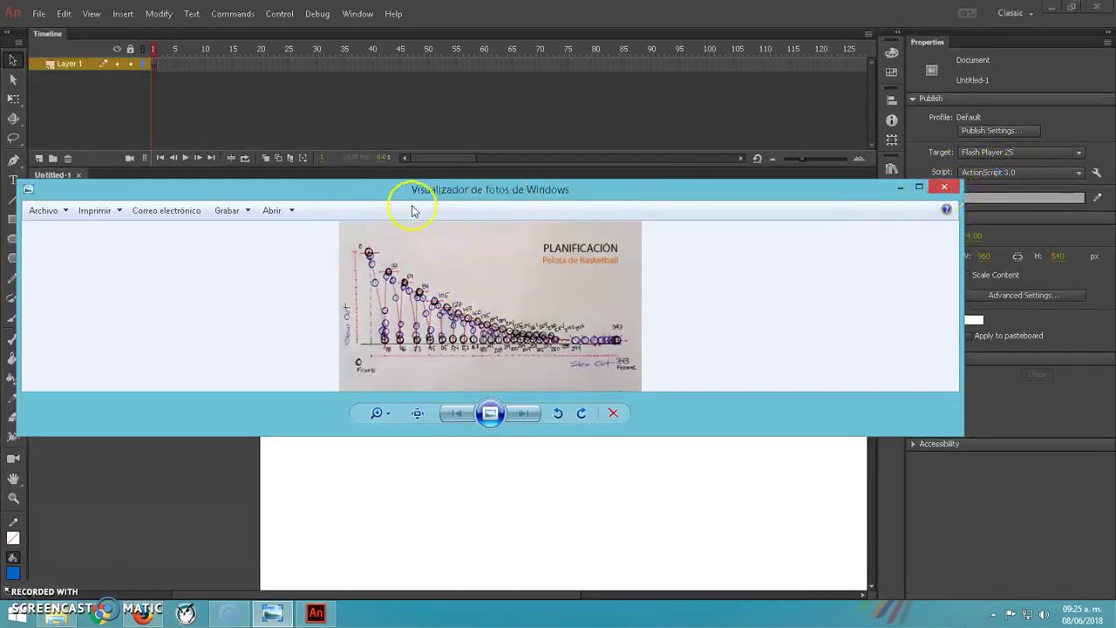
Import the basketball planning image from the desktop folder onto the stage.
left_click(35, 16)
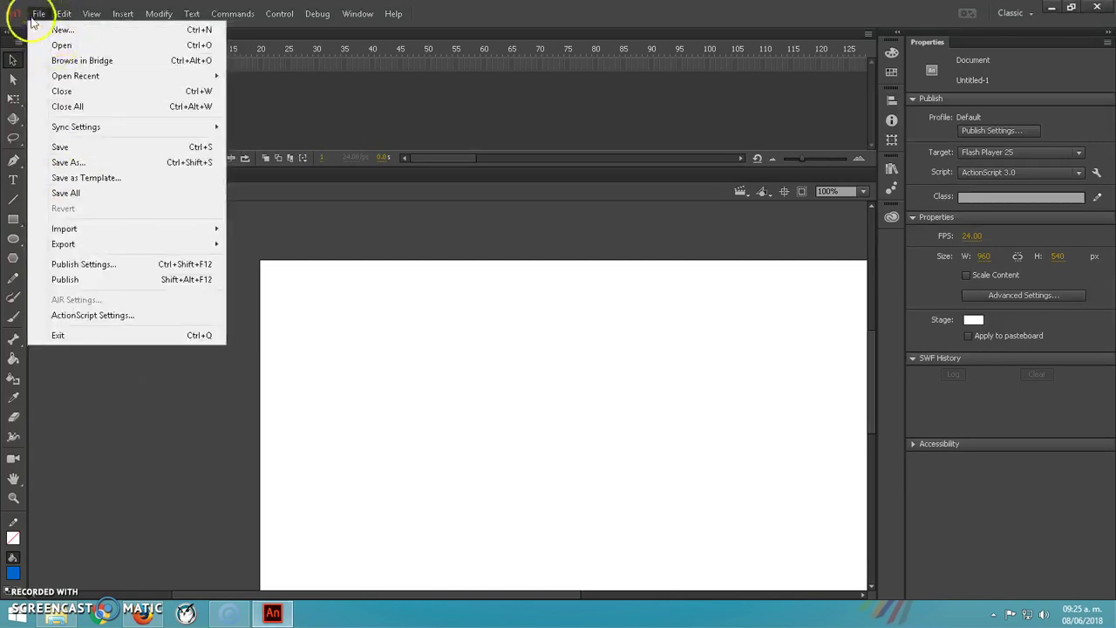
mouse_move(64, 229)
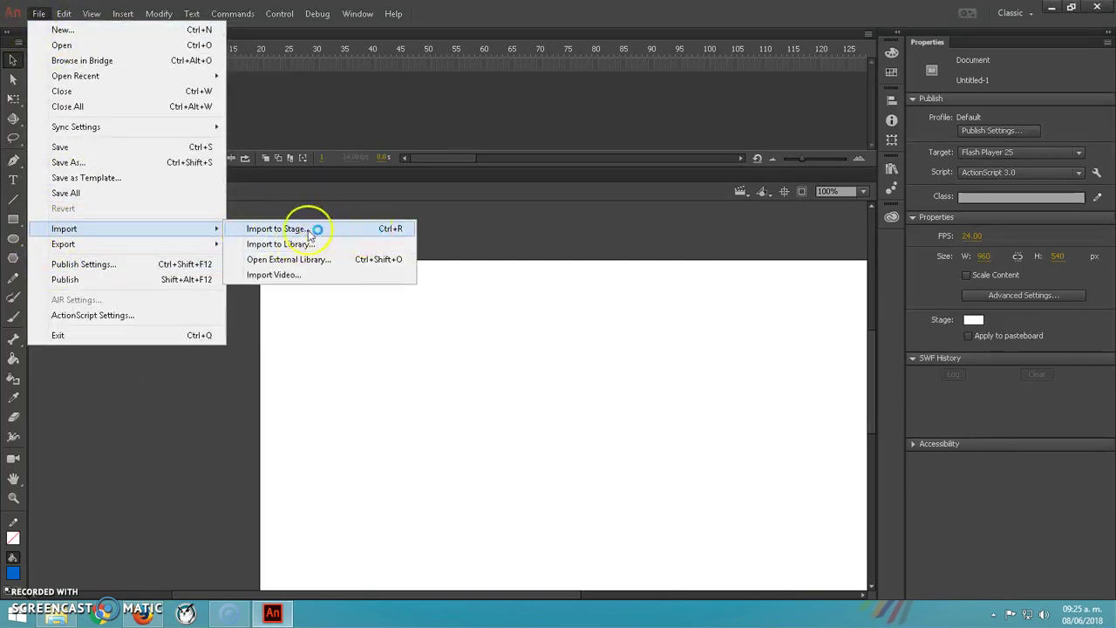
left_click(392, 235)
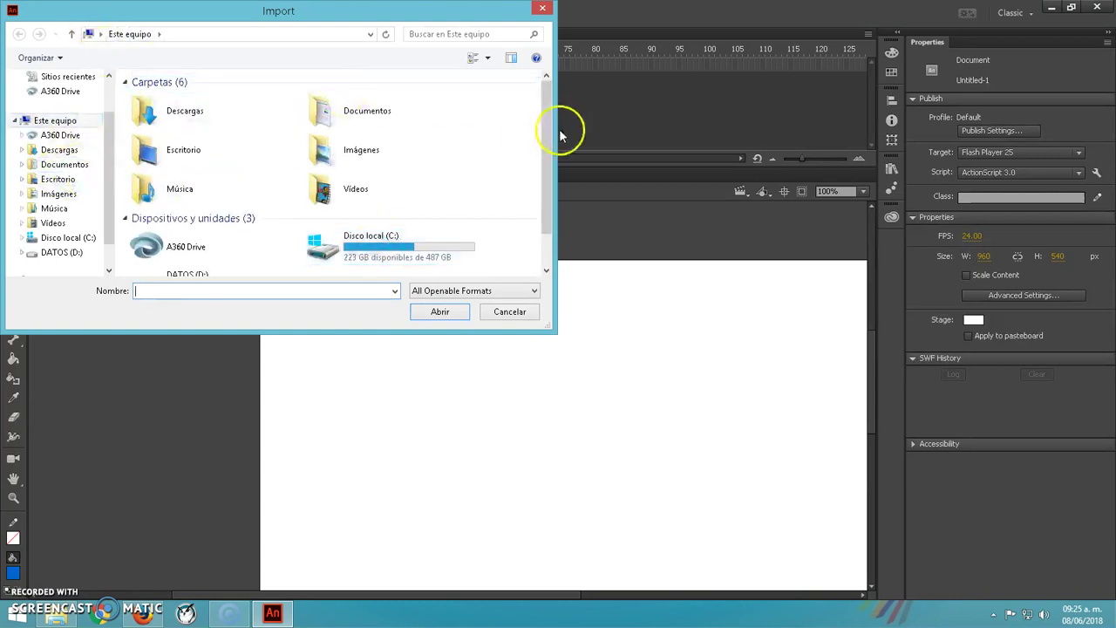
left_click(58, 179)
double_click(174, 114)
left_click(193, 115)
left_click(454, 314)
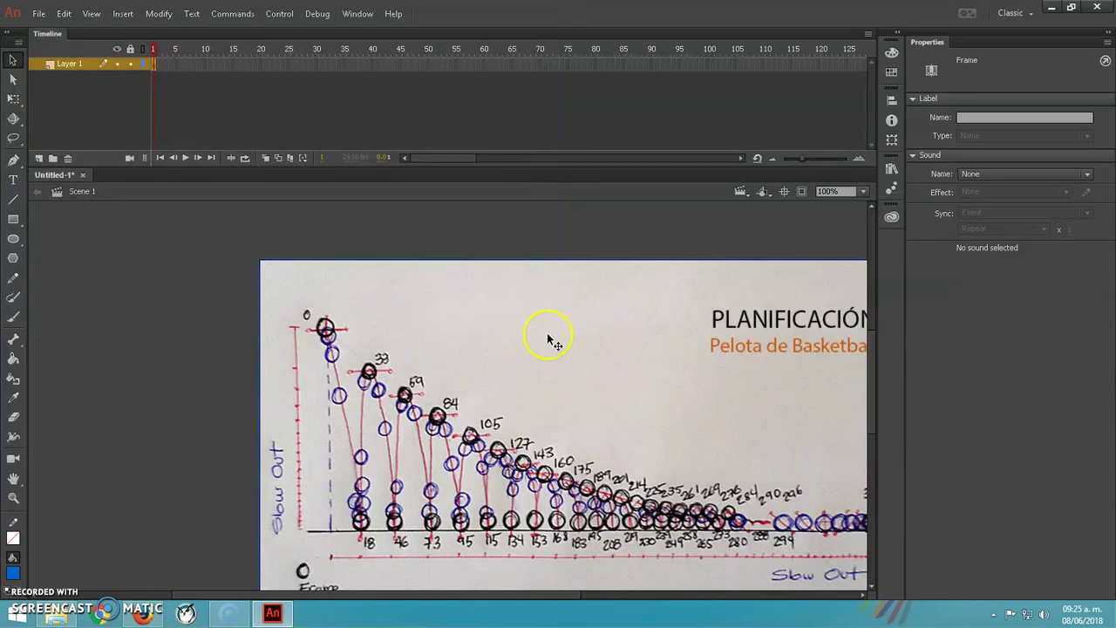
Check with Free Transform how the imported planning image fits the stage, then deselect it.
key("ctrl+3")
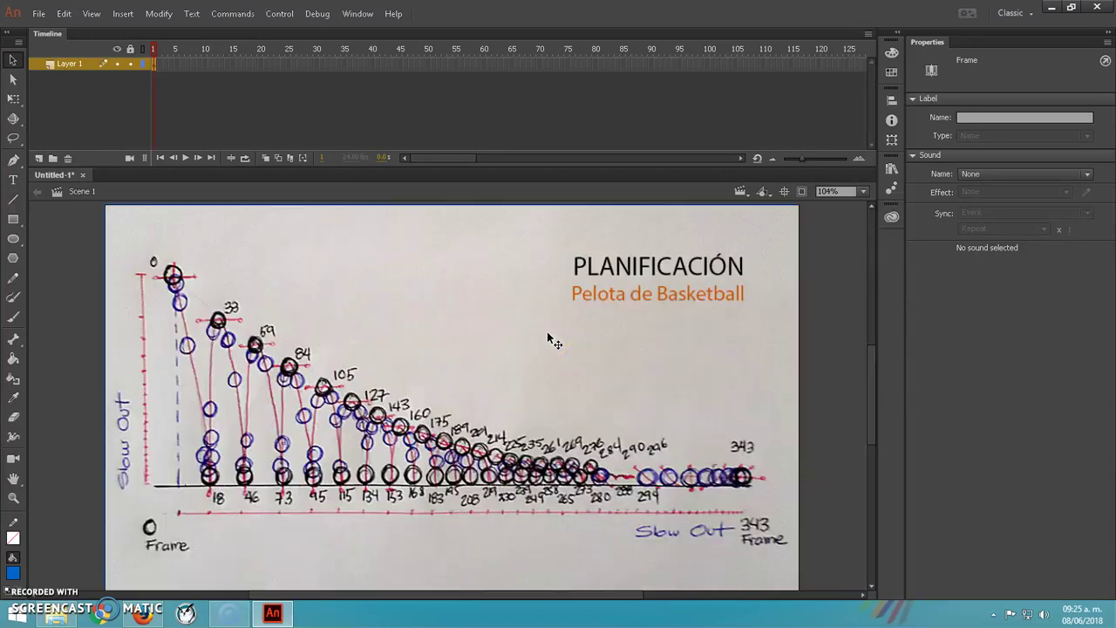
key("ctrl+4")
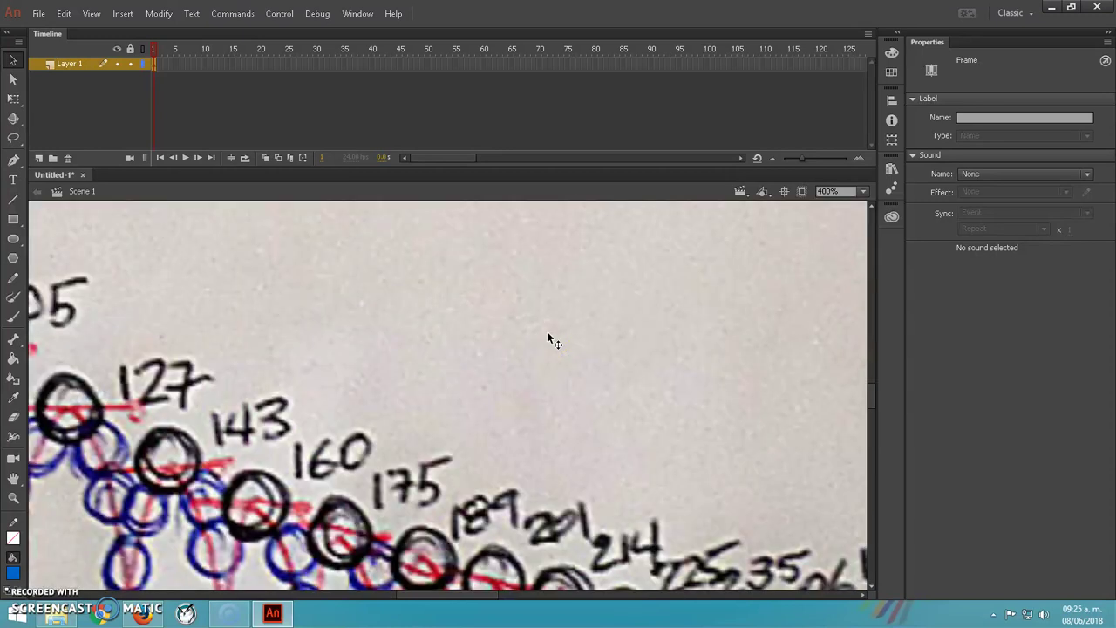
key("ctrl+1")
key("ctrl+minus")
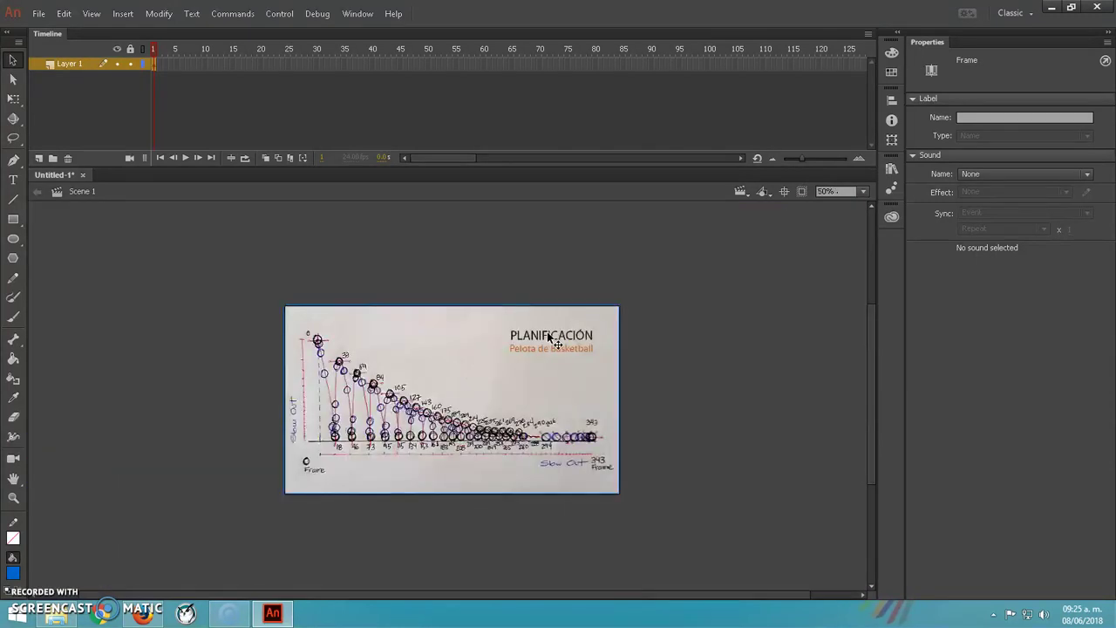
left_click(545, 355)
key("q")
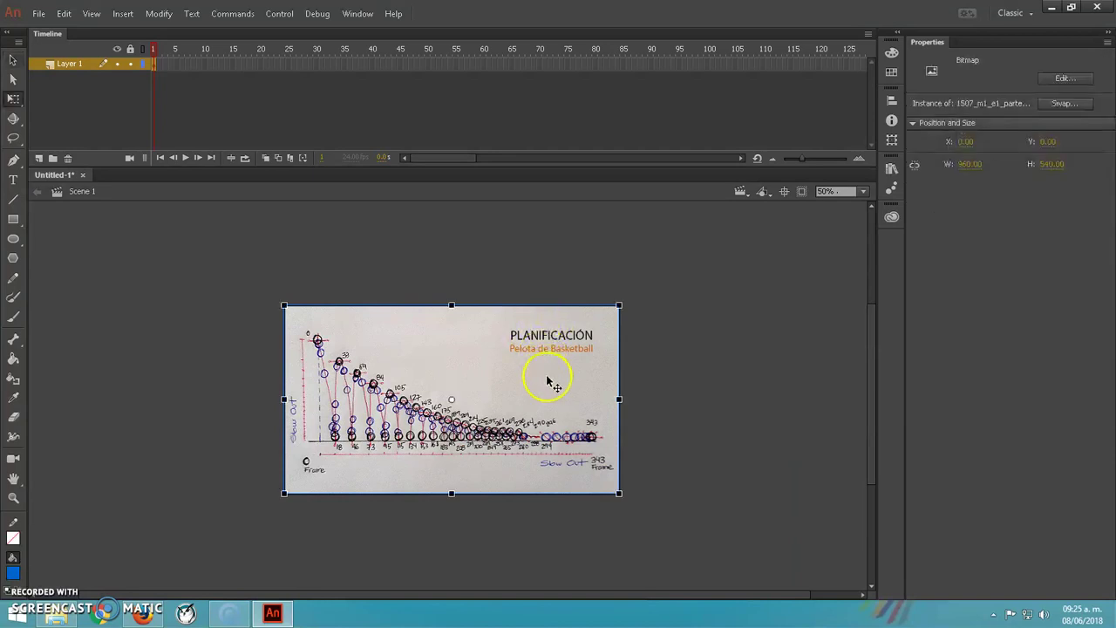
mouse_move(620, 307)
left_mouse_down()
mouse_move(517, 374)
mouse_move(561, 344)
mouse_move(551, 332)
mouse_move(615, 303)
left_mouse_up()
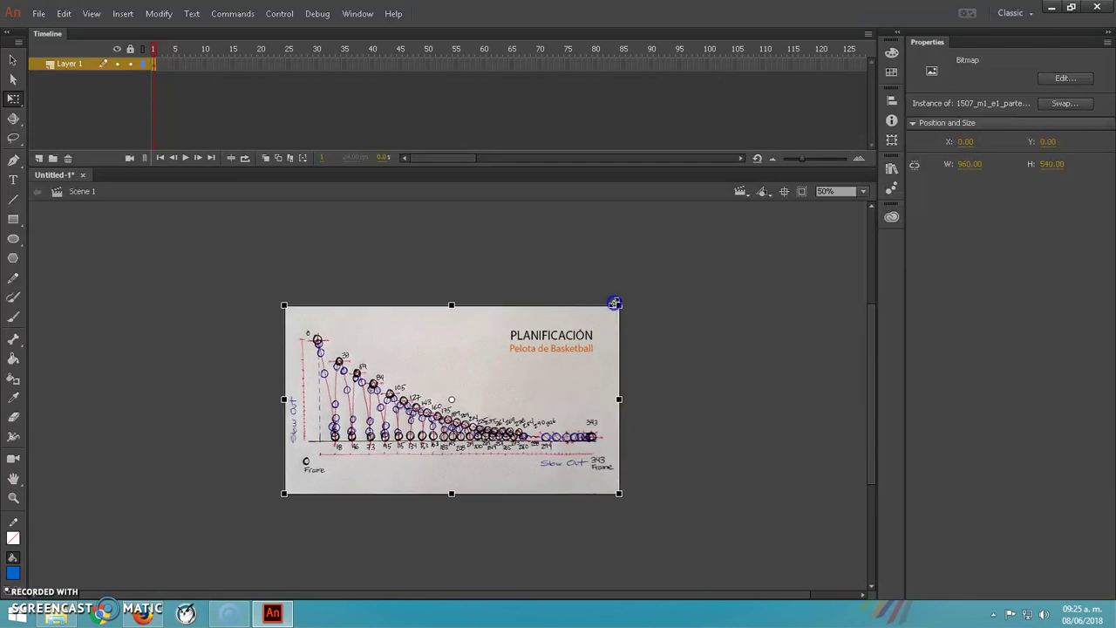
left_click(701, 265)
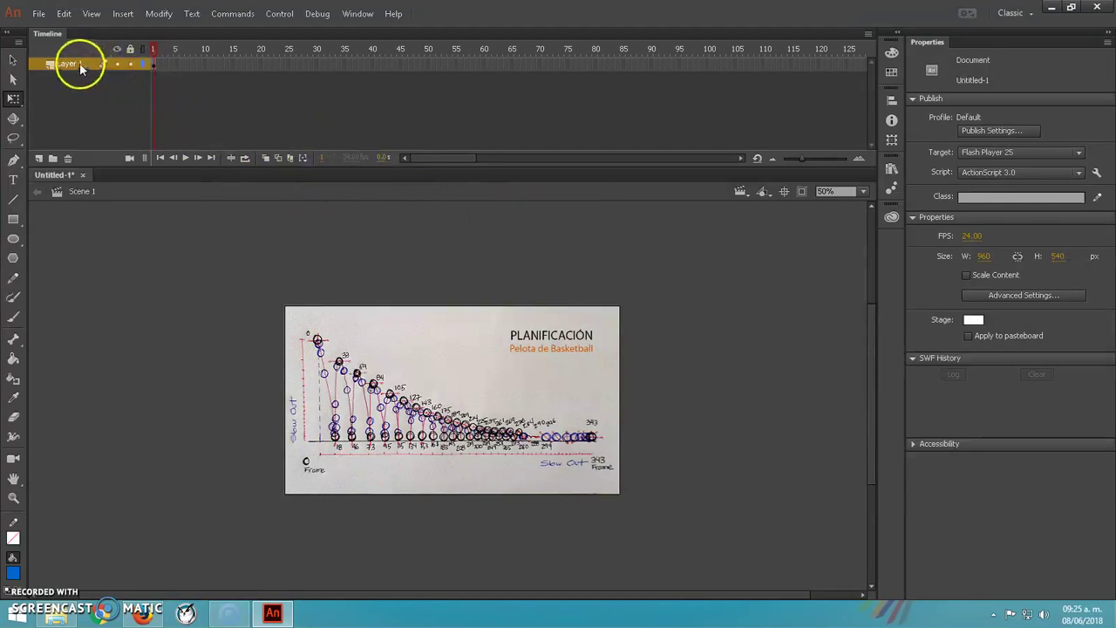
Rename the planning image's layer to imagen and lock it.
double_click(80, 65)
left_click(30, 62)
double_click(83, 65)
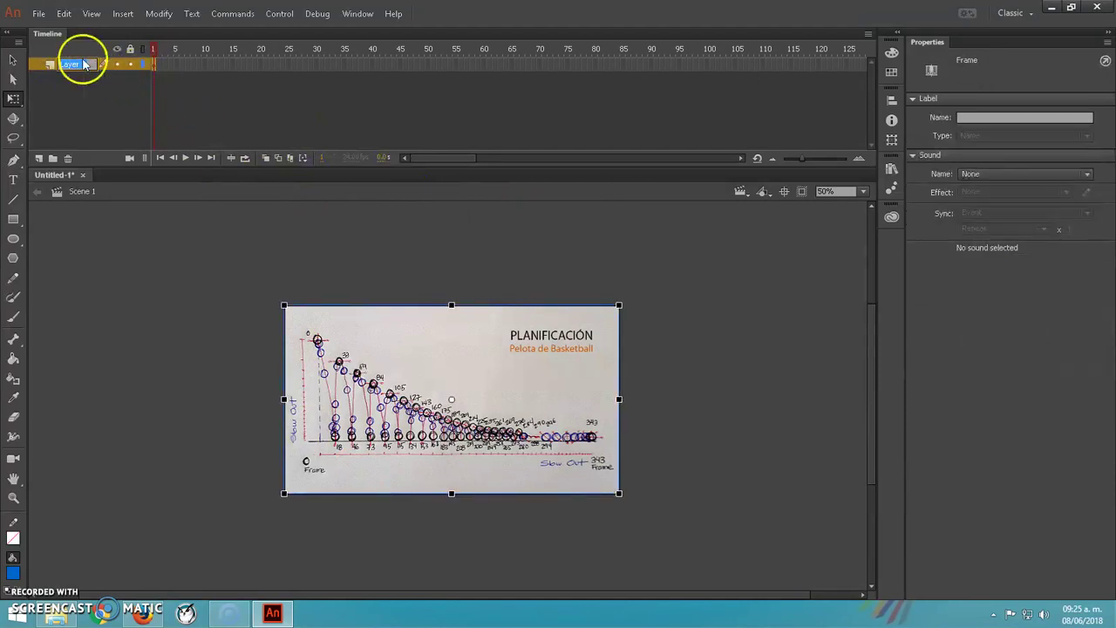
type("Imagen")
left_click(131, 64)
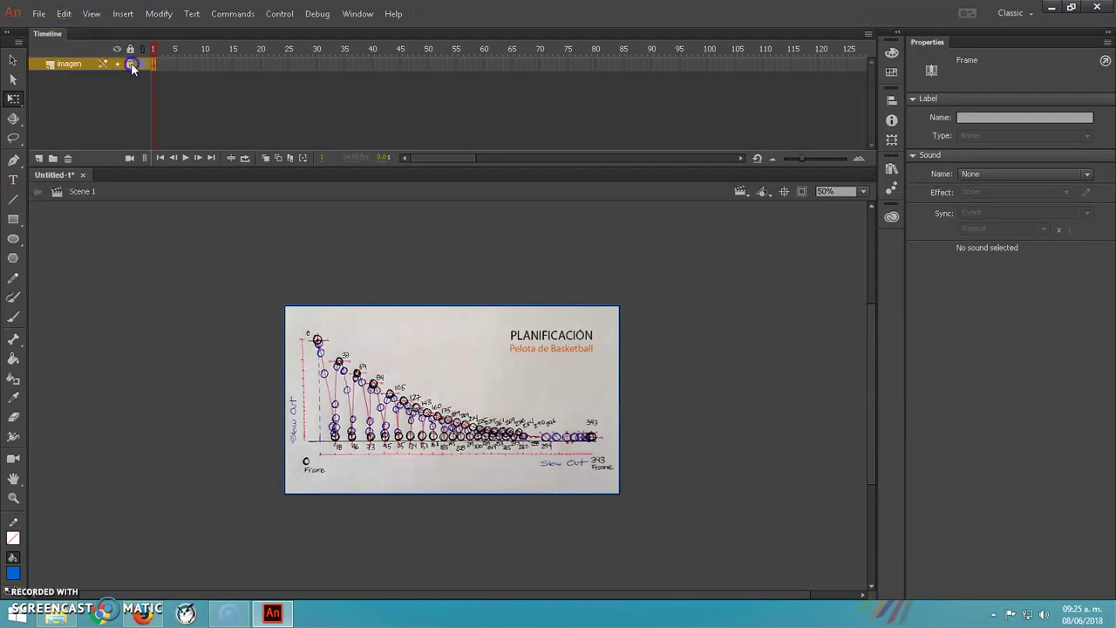
Draw a straight horizontal line along the sketch's floor line on a new layer and name that layer linea.
left_click(39, 160)
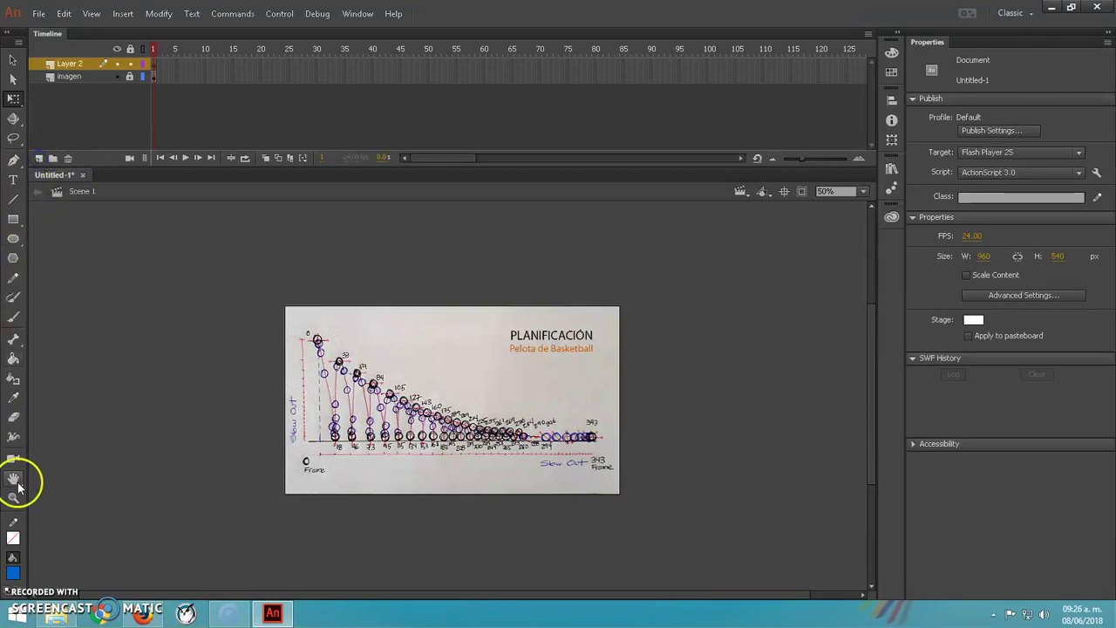
left_click(10, 202)
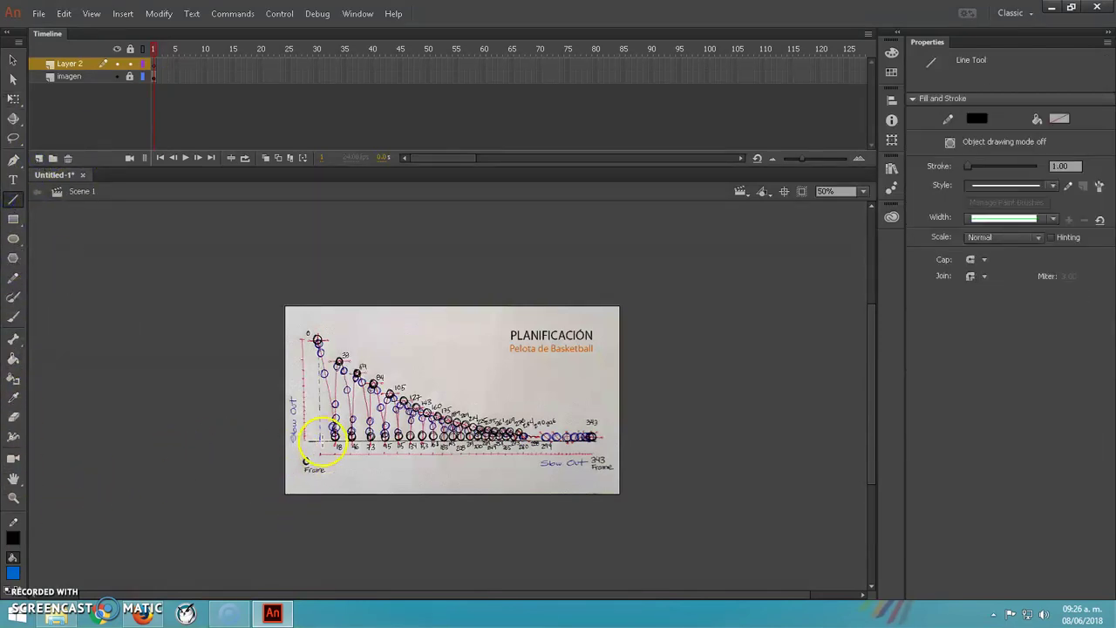
left_click_drag(304, 441, 644, 440)
left_click(83, 67)
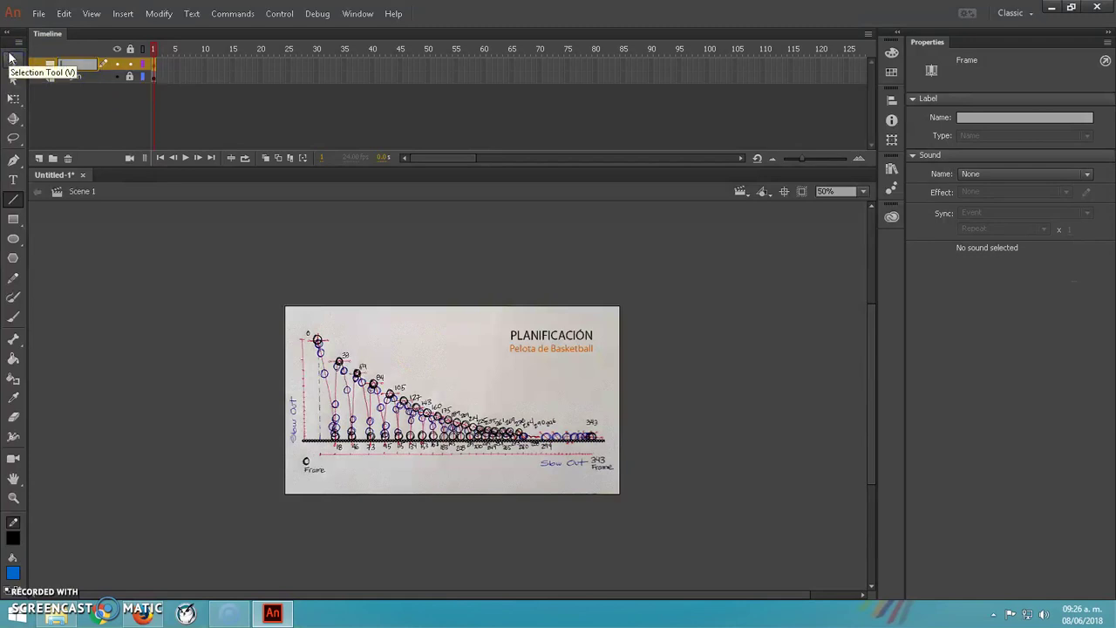
type("linea")
key("Return")
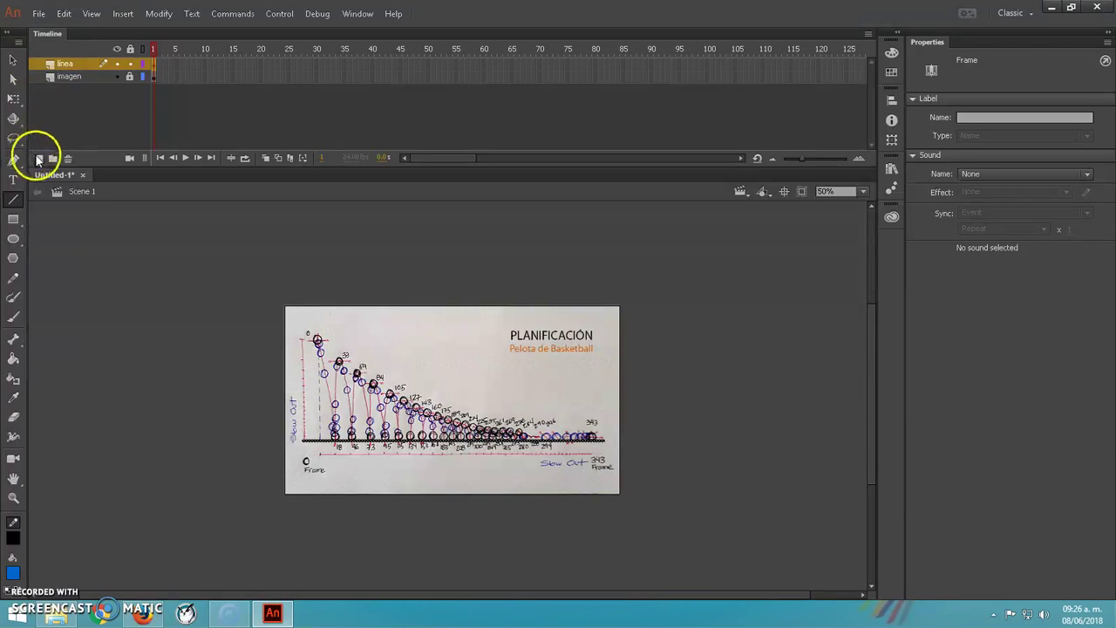
Add a layer named bola and draw a circle about 23 px wide near the sketch's ball position 0.
left_click(38, 158)
double_click(77, 64)
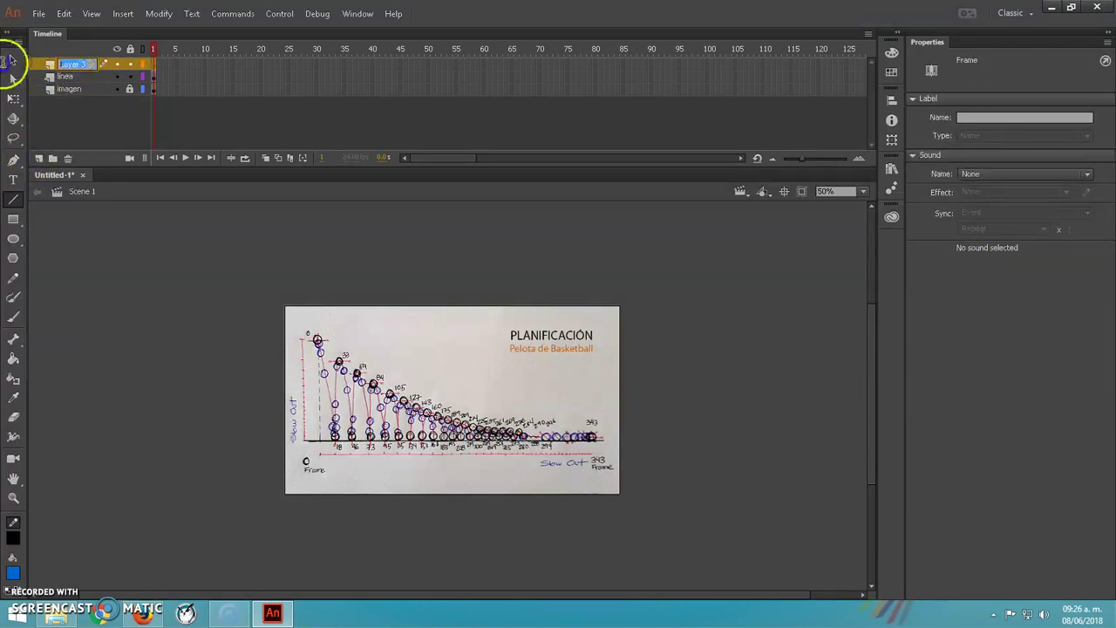
left_click(14, 239)
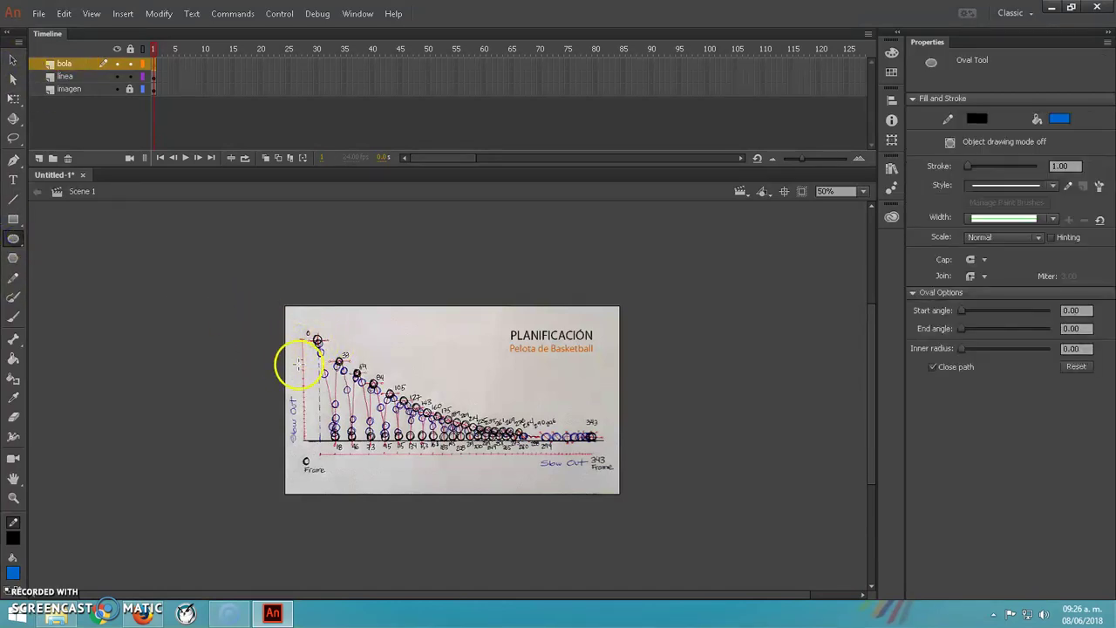
scroll(301, 358, "up", 2)
scroll(306, 343, "down", 3)
scroll(312, 369, "up", 3)
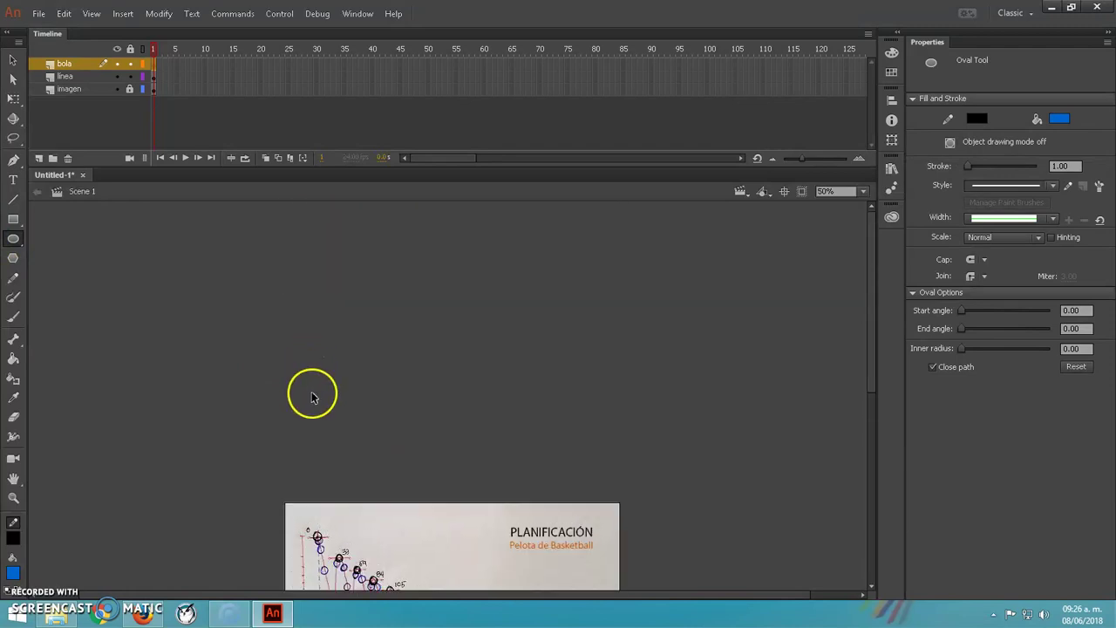
scroll(311, 397, "up", 3)
key("space")
left_click_drag(399, 516, 244, 235)
left_click_drag(488, 413, 394, 149)
left_click_drag(333, 443, 654, 196)
left_click_drag(434, 424, 334, 211)
mouse_move(155, 499)
left_mouse_down()
mouse_move(583, 384)
mouse_move(627, 392)
left_mouse_up()
left_click_drag(186, 209, 429, 384)
left_click_drag(261, 233, 483, 388)
left_click_drag(53, 239, 443, 515)
left_click_drag(409, 415, 441, 444)
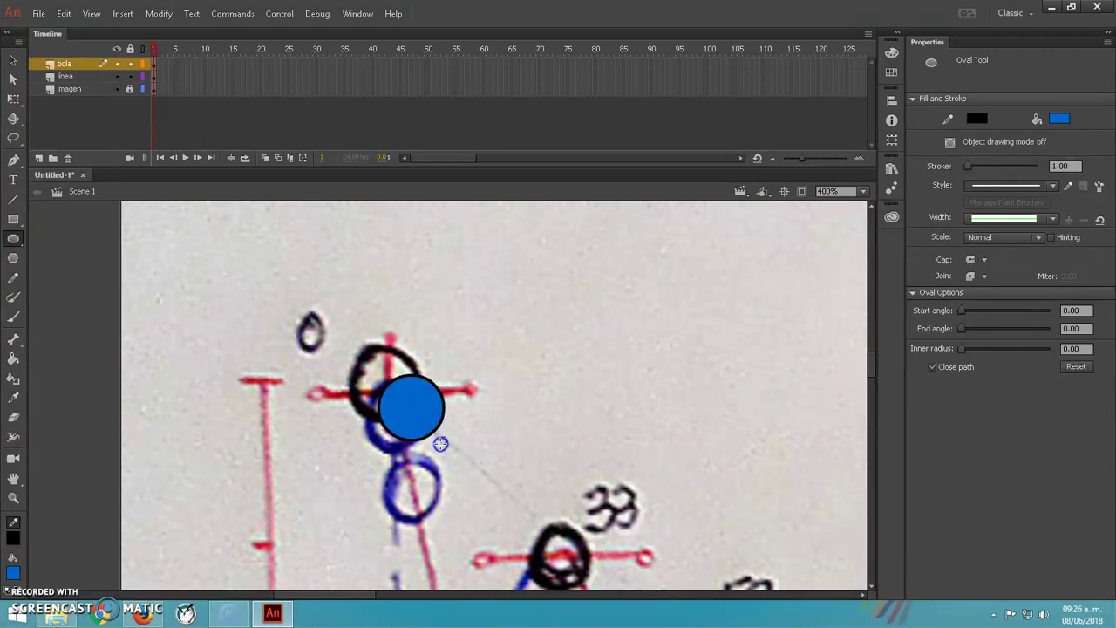
Delete the circle's blue fill and move its outline onto the sketched ball at position 0.
left_click(14, 59)
left_click(411, 410)
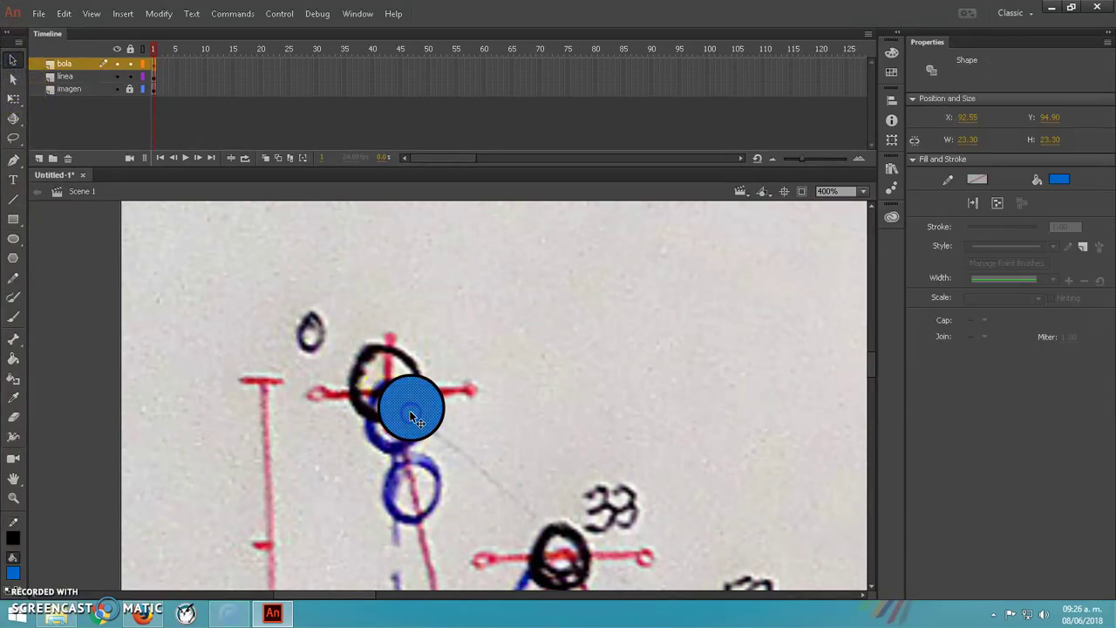
key("Delete")
left_click(419, 393)
left_click(427, 384)
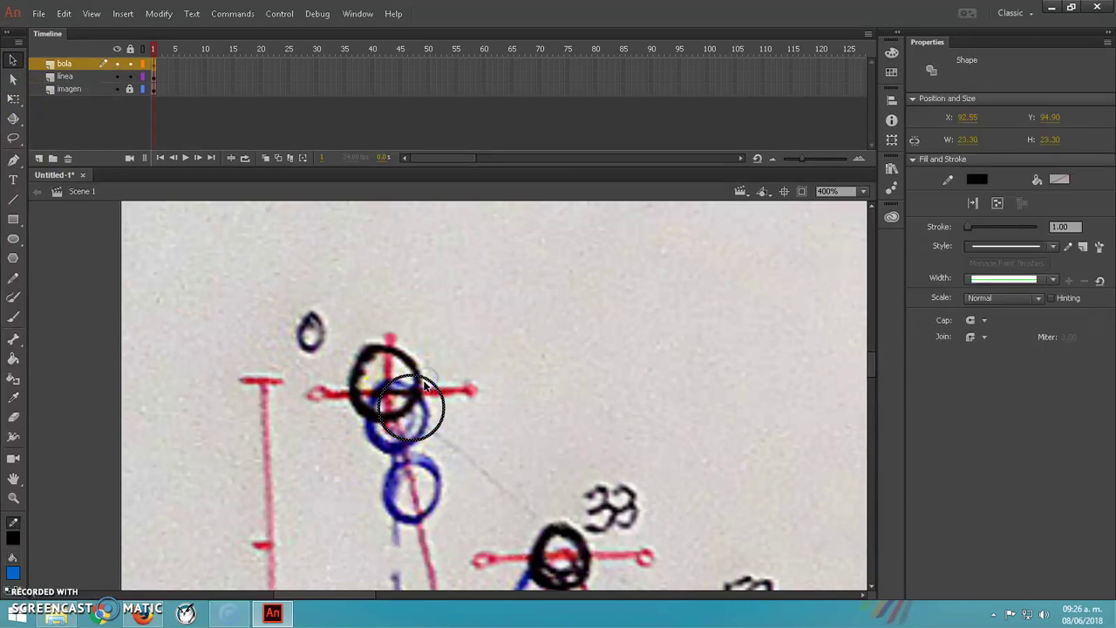
left_click_drag(422, 382, 400, 364)
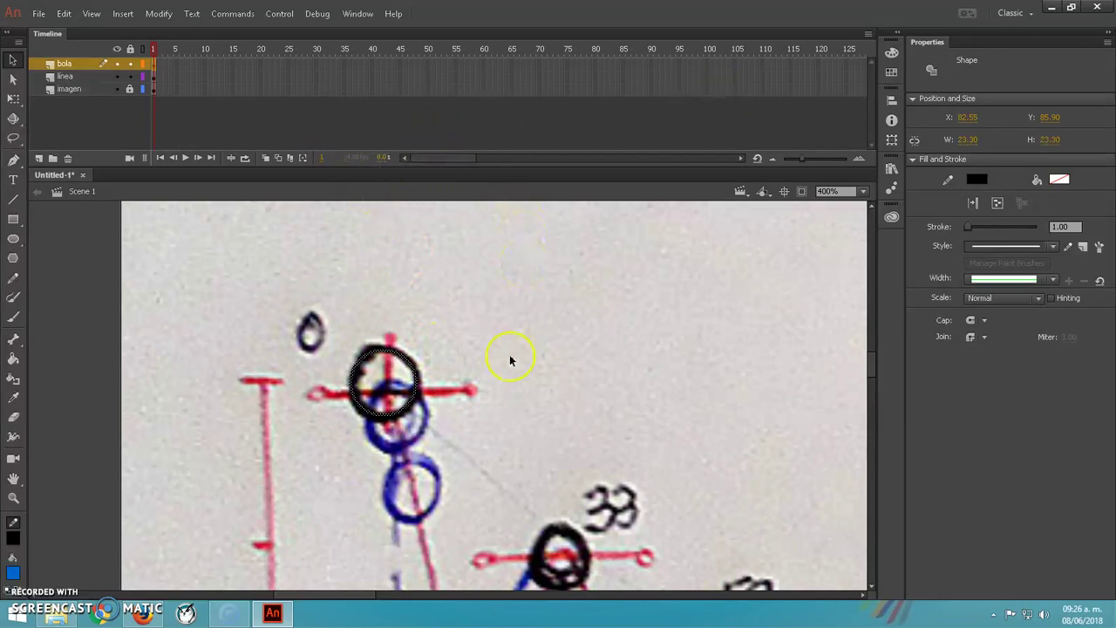
Extend the imagen layer to frame 200 and return the playhead to frame 1.
left_click_drag(416, 347, 179, 205)
left_click_drag(645, 471, 296, 236)
mouse_move(601, 488)
left_mouse_down()
mouse_move(381, 245)
mouse_move(174, 218)
left_mouse_up()
left_click_drag(782, 436, 210, 344)
left_click_drag(859, 329, 633, 343)
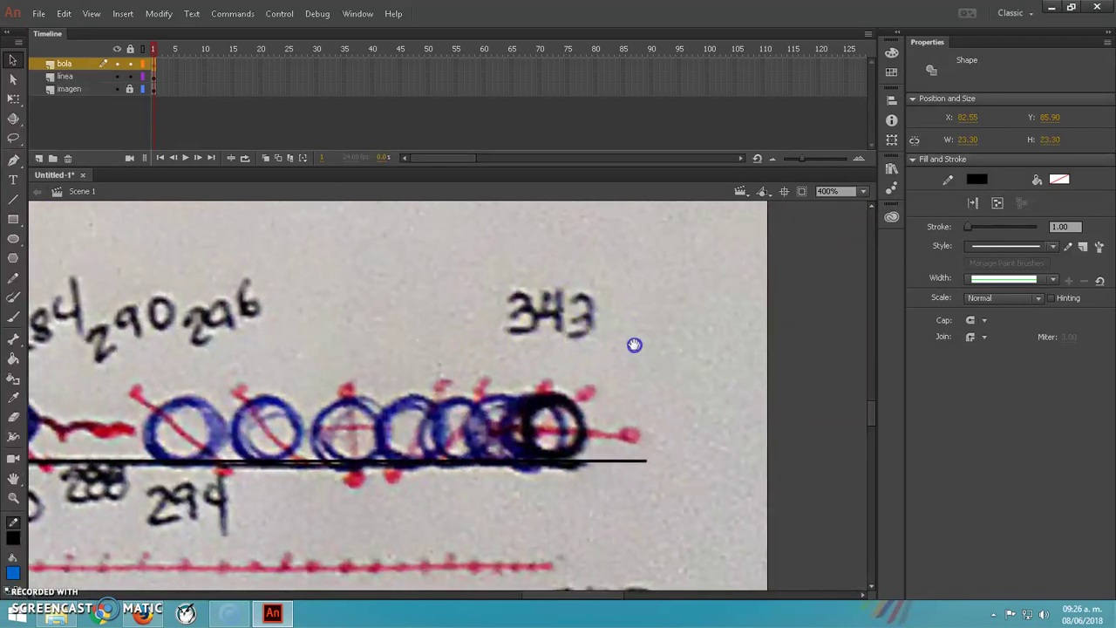
left_click_drag(462, 156, 529, 155)
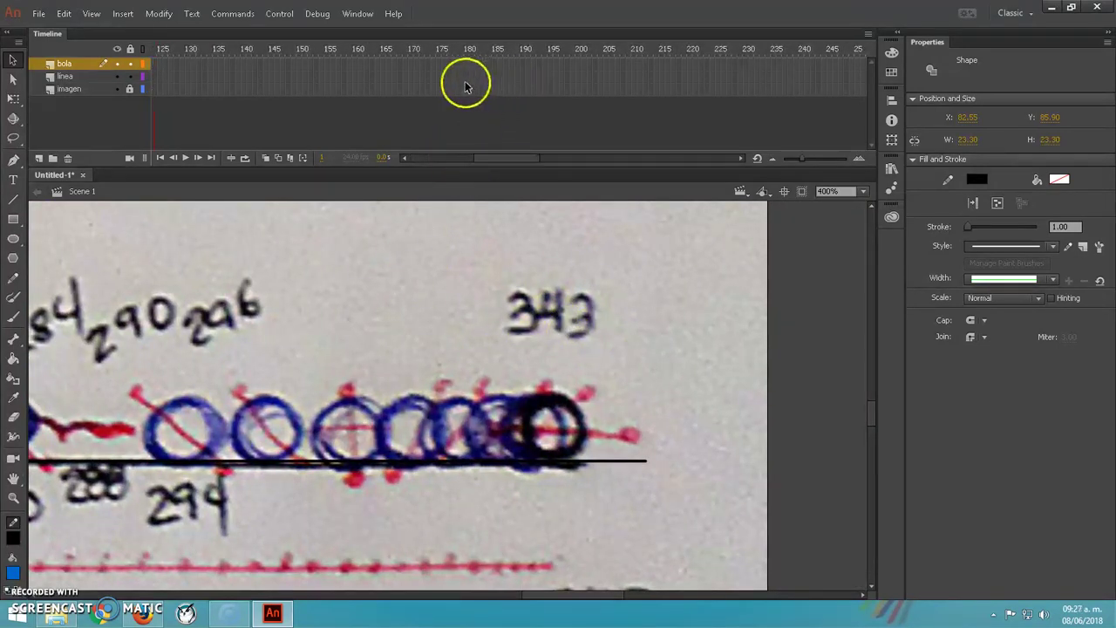
left_click(578, 89)
left_click_drag(577, 89, 55, 80)
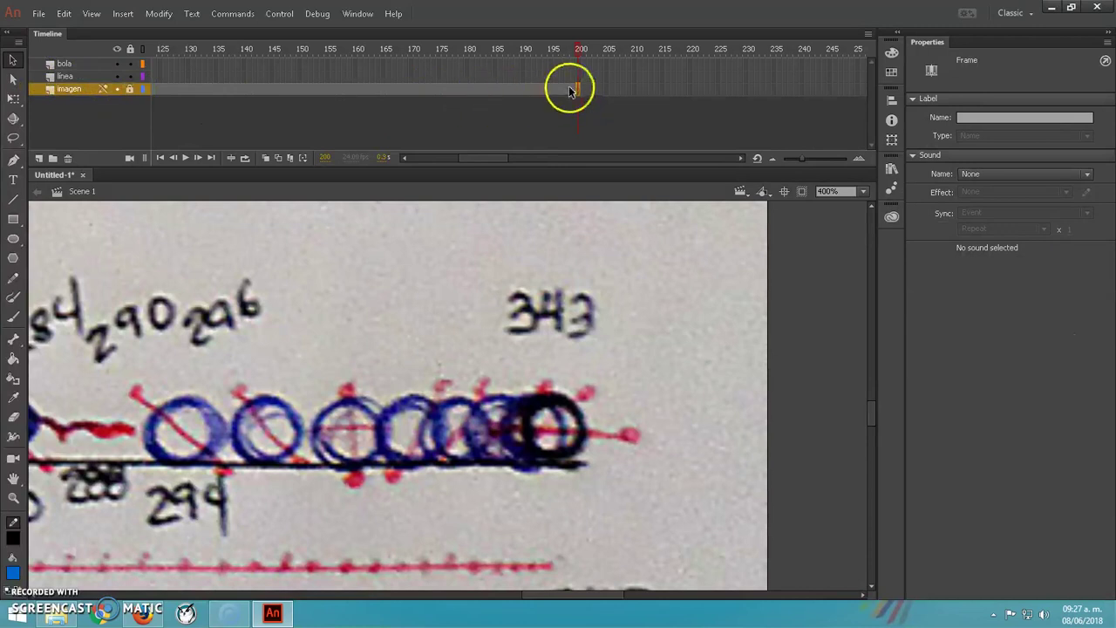
left_click_drag(578, 47, 86, 45)
Extend the linea layer to frame 200, lock it and return the playhead to the first frame.
left_click(152, 77)
left_click_drag(406, 162, 487, 165)
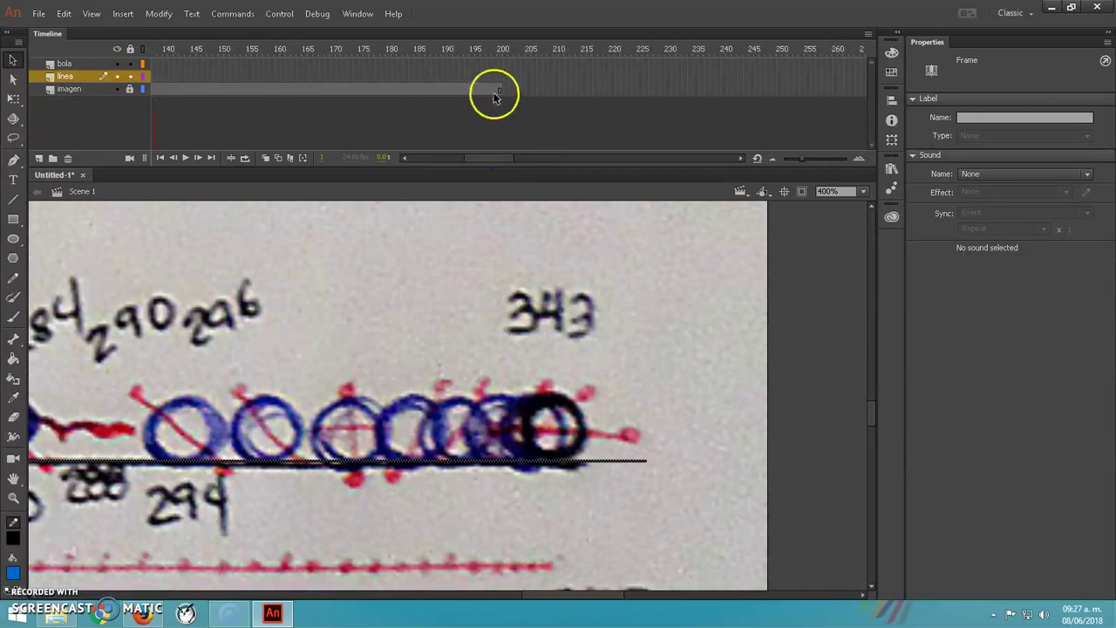
left_click(499, 78)
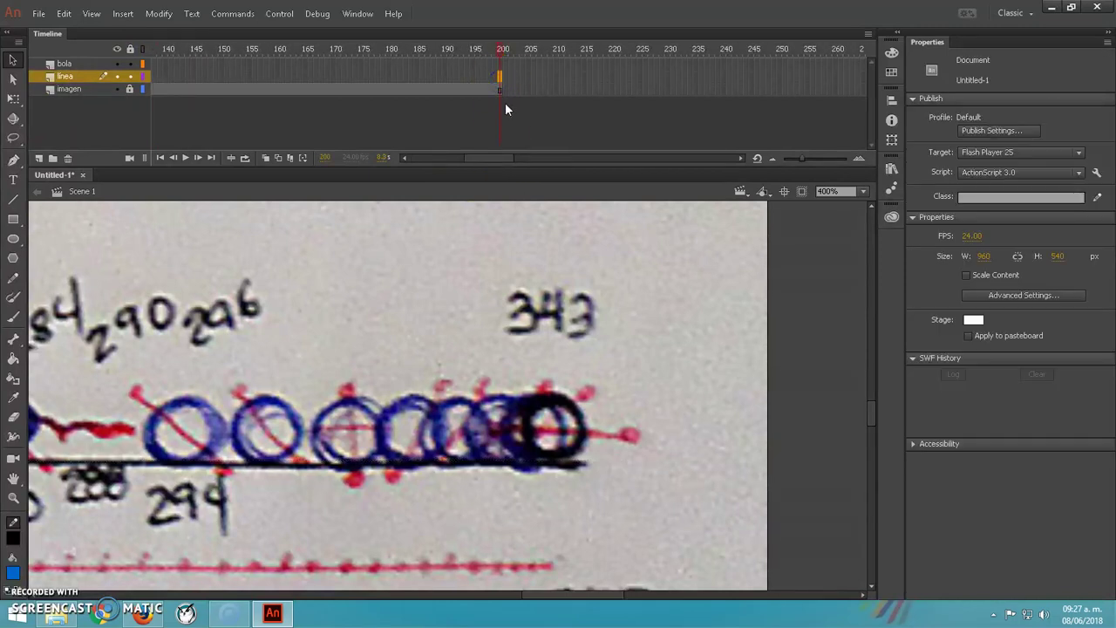
left_click(404, 78)
left_click(132, 77)
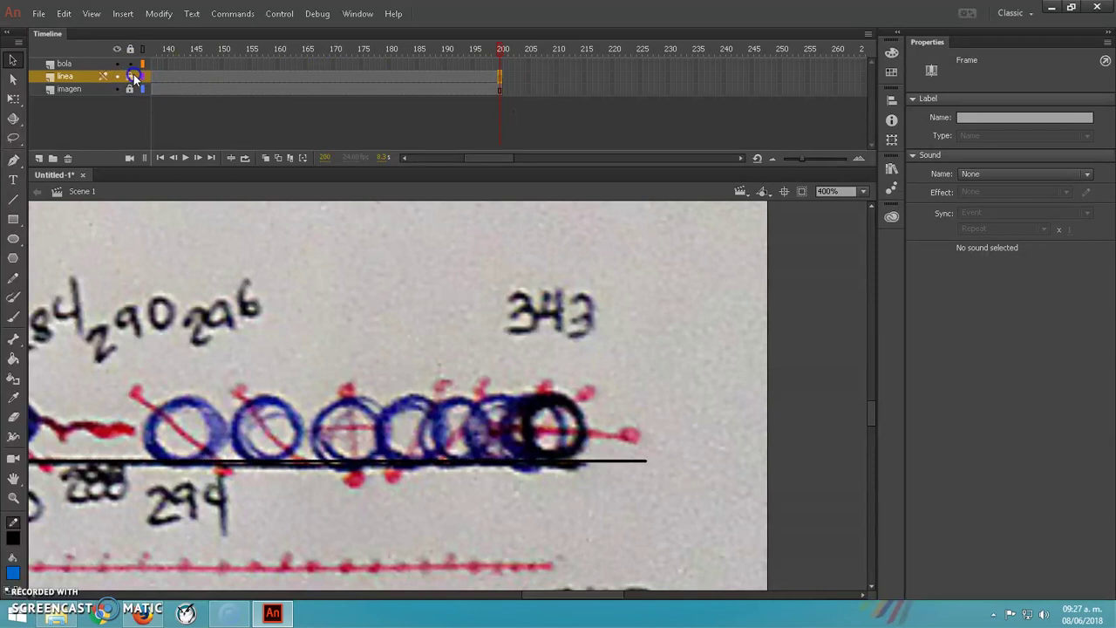
left_click_drag(501, 52, 81, 41)
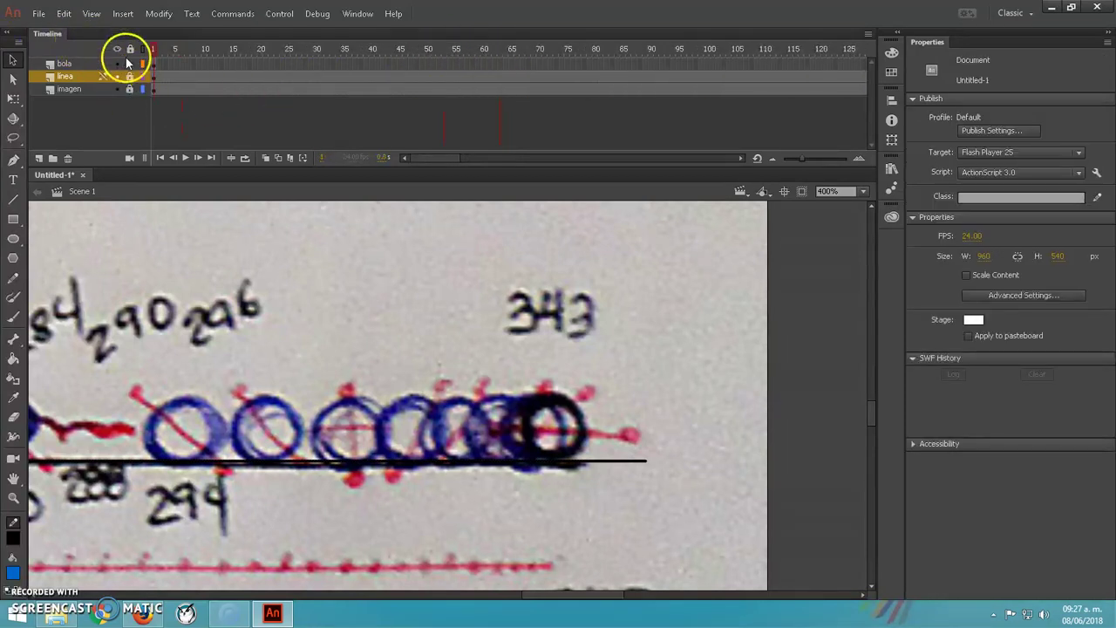
Create a classic tween on the first frame of the bola layer and view the stage at 100%.
left_click(68, 63)
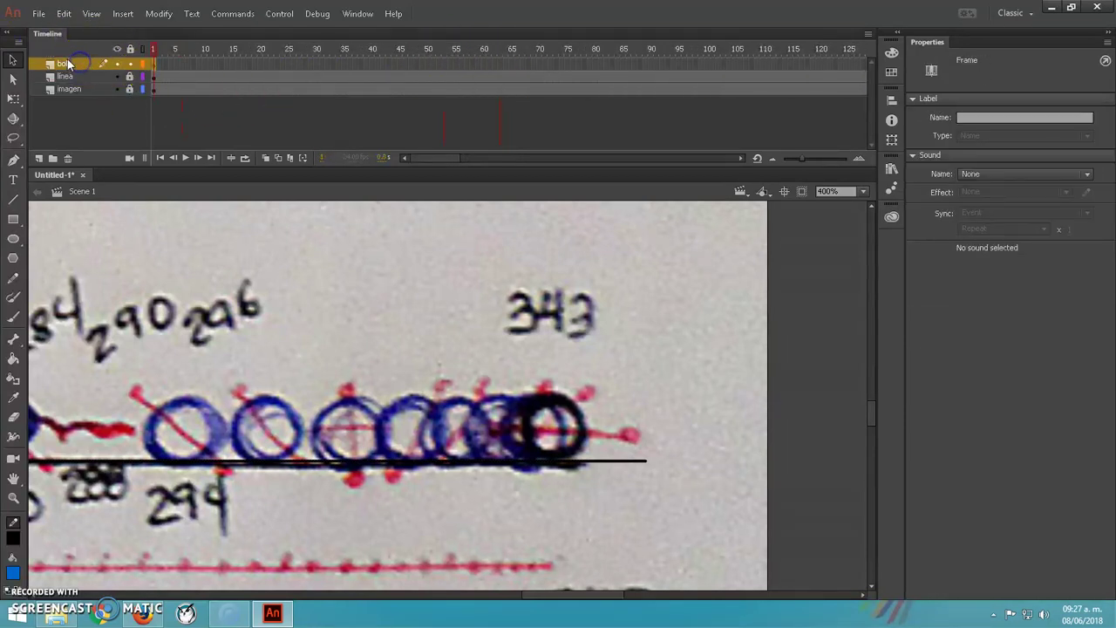
right_click(155, 64)
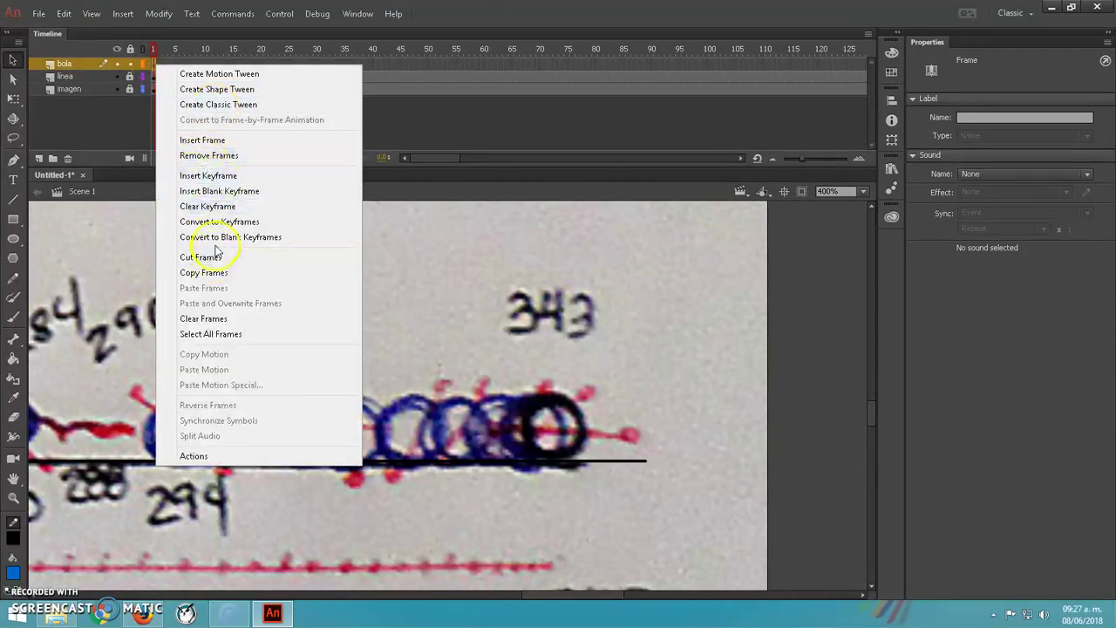
left_click(228, 106)
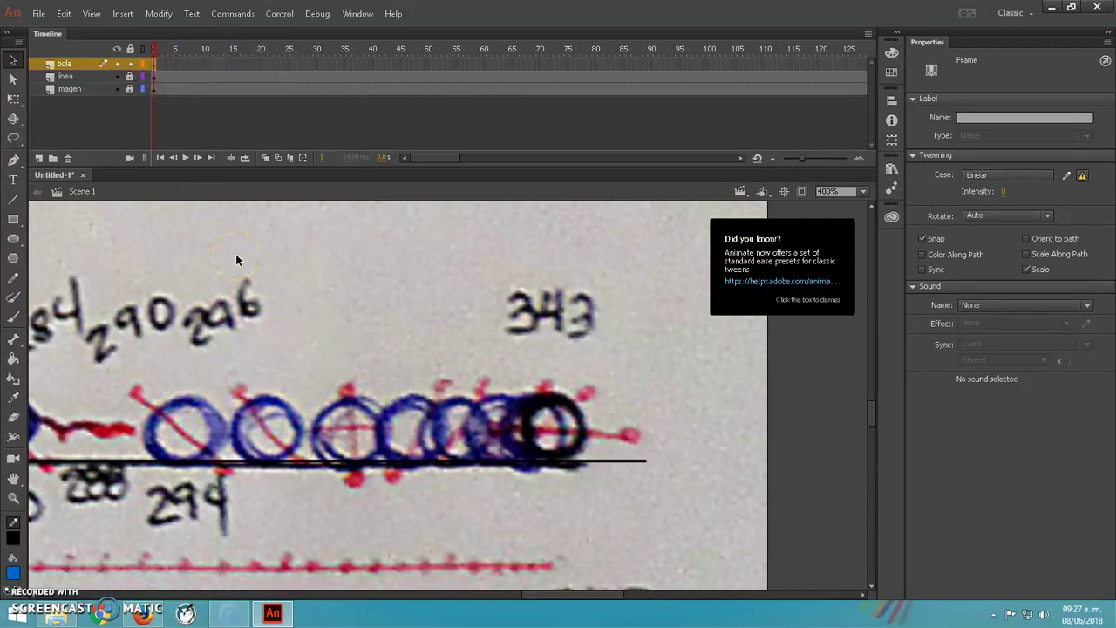
key("ctrl+1")
left_click_drag(113, 287, 417, 334)
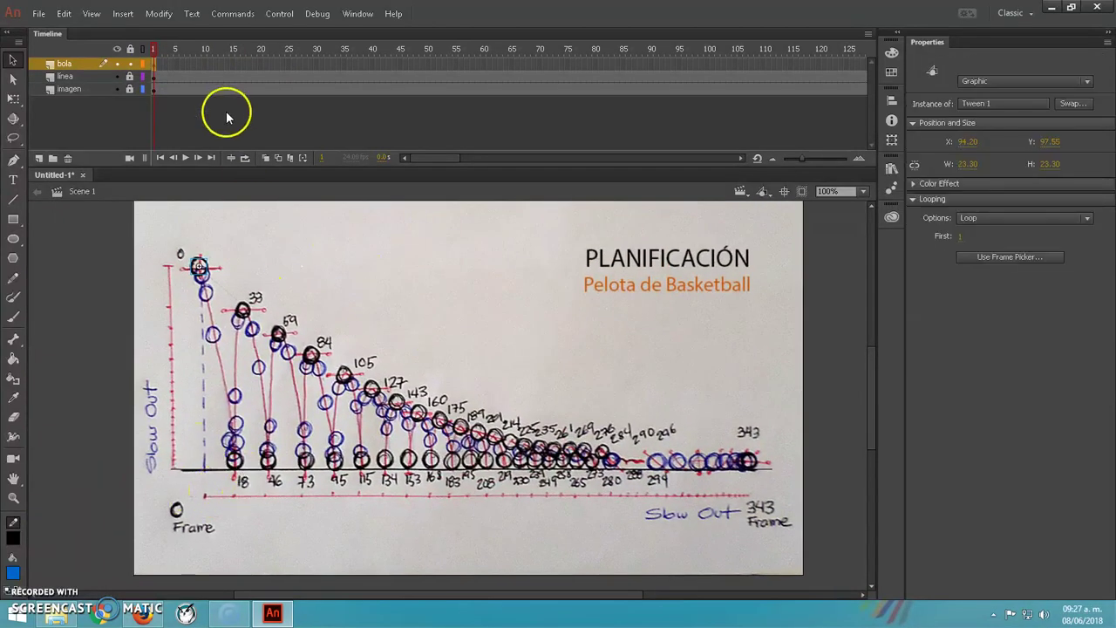
Insert a keyframe at frame 18 of the bola layer and move the ball onto the sketch's floor contact marked 18.
left_click(259, 62)
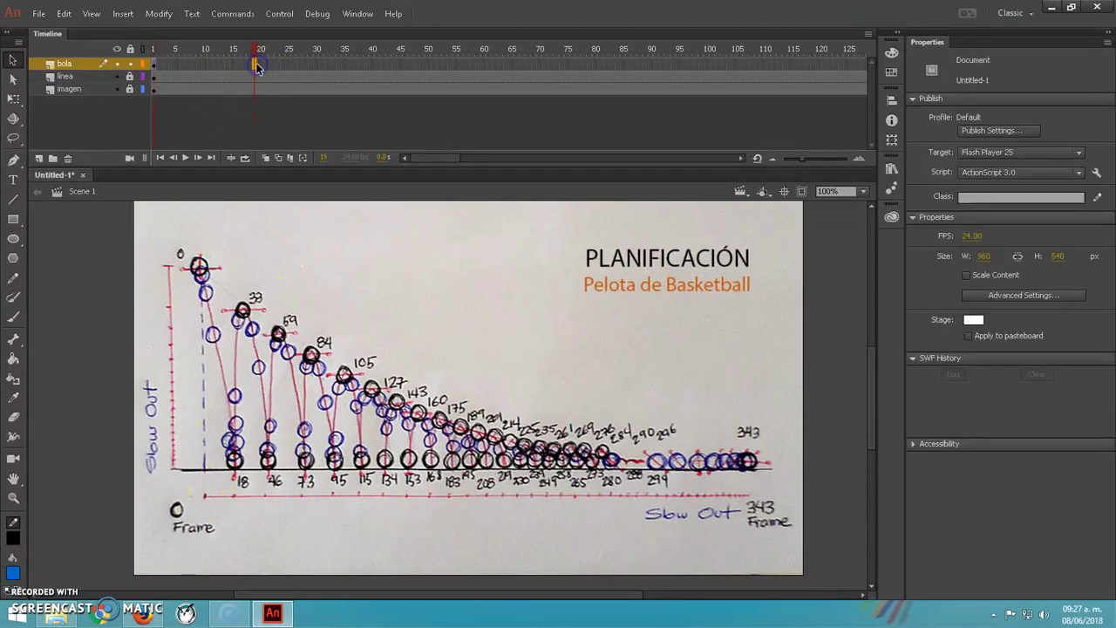
left_click(252, 66)
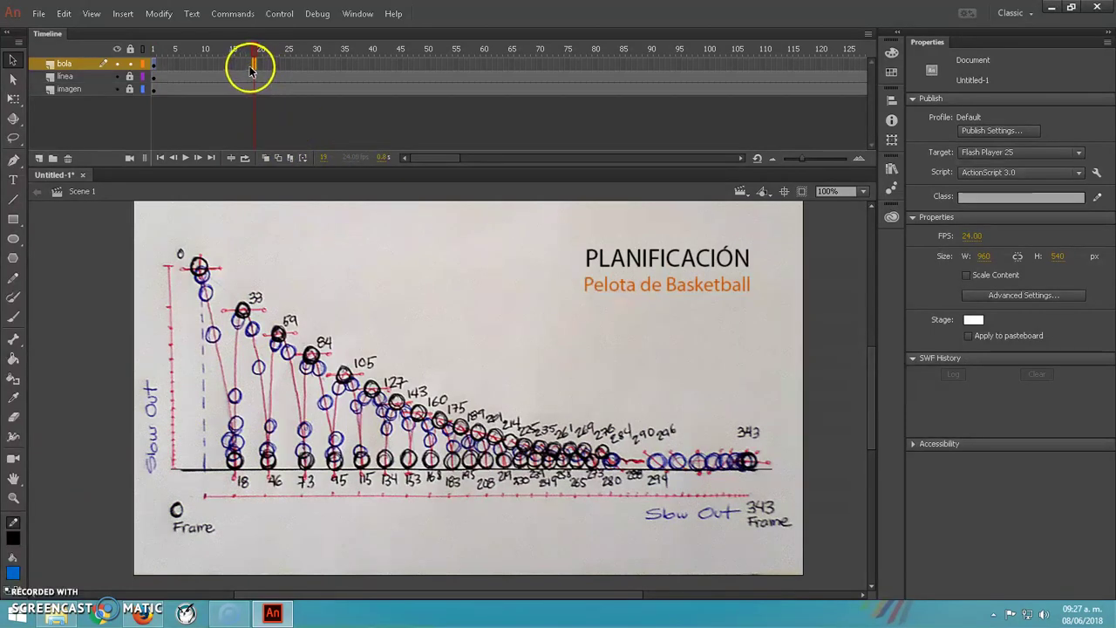
left_click(251, 68)
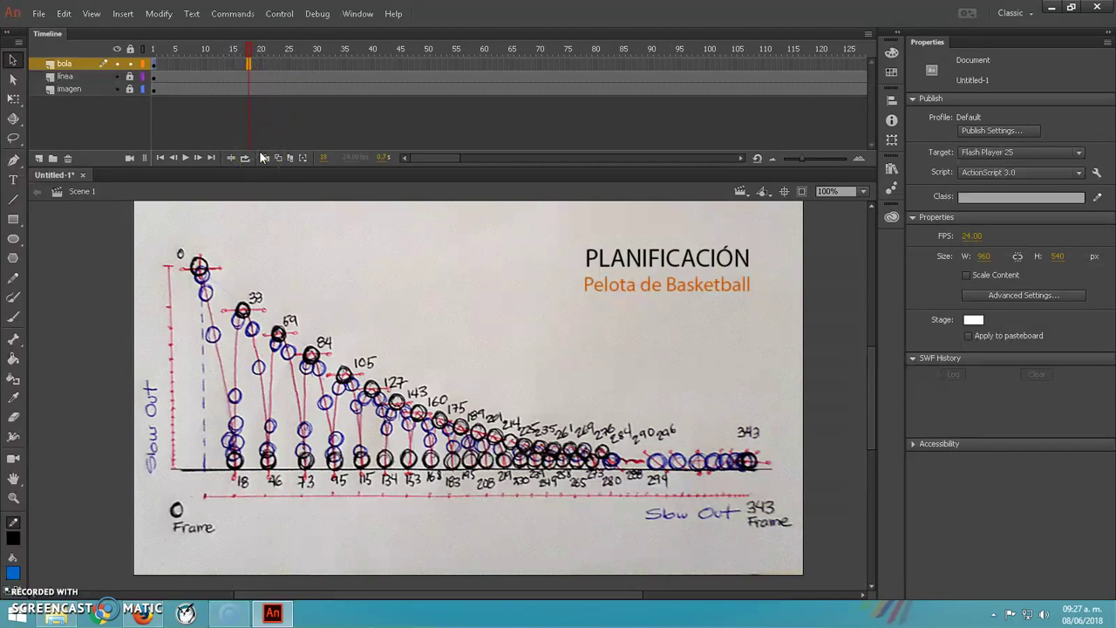
key("F6")
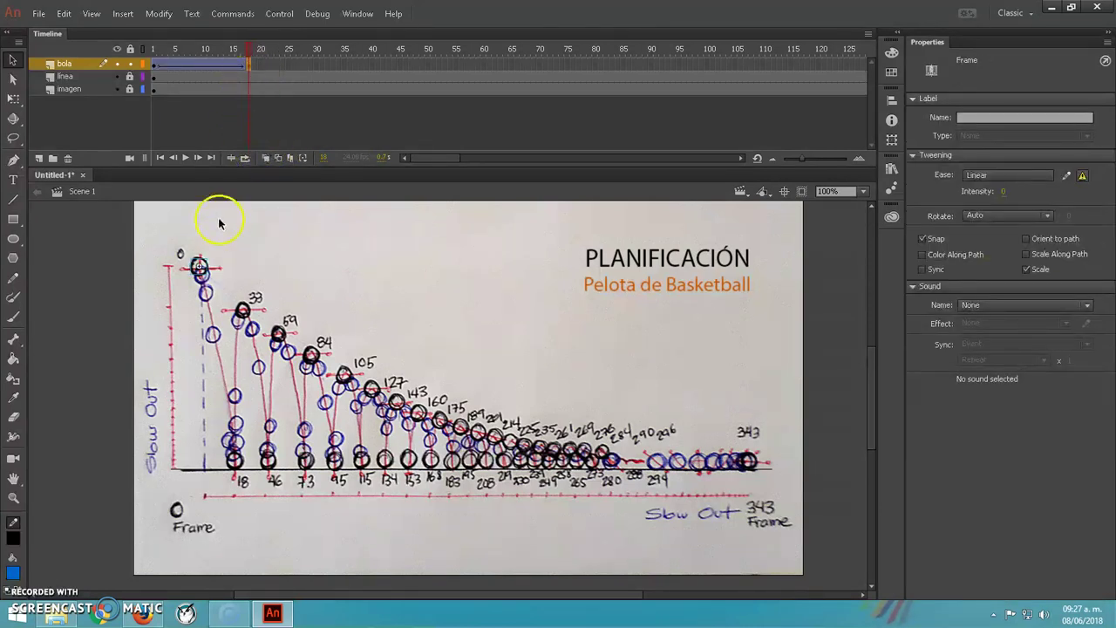
left_click_drag(247, 381, 237, 460)
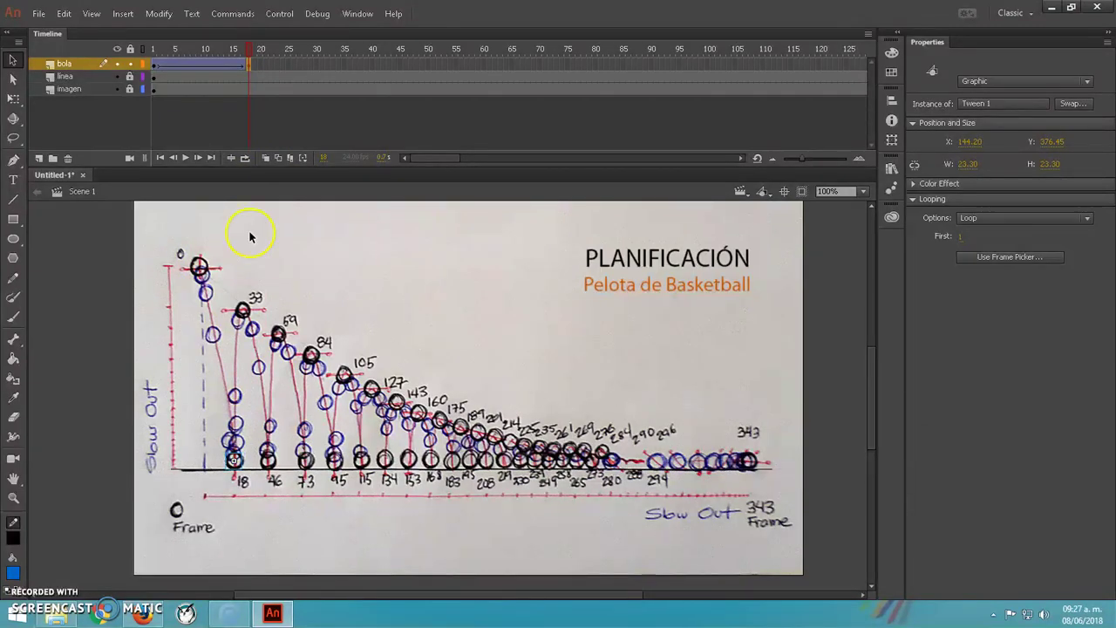
Insert a keyframe at frame 33 of the bola layer and move the ball to the sketched peak marked 33.
left_click(323, 67)
left_click(331, 65)
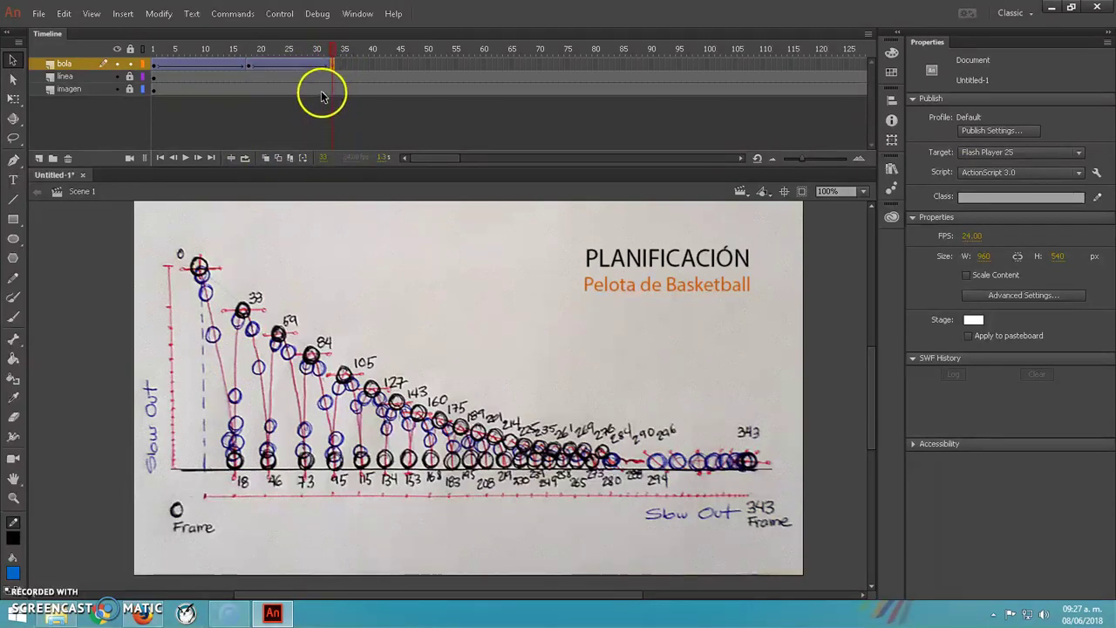
key("F6")
left_click(244, 311)
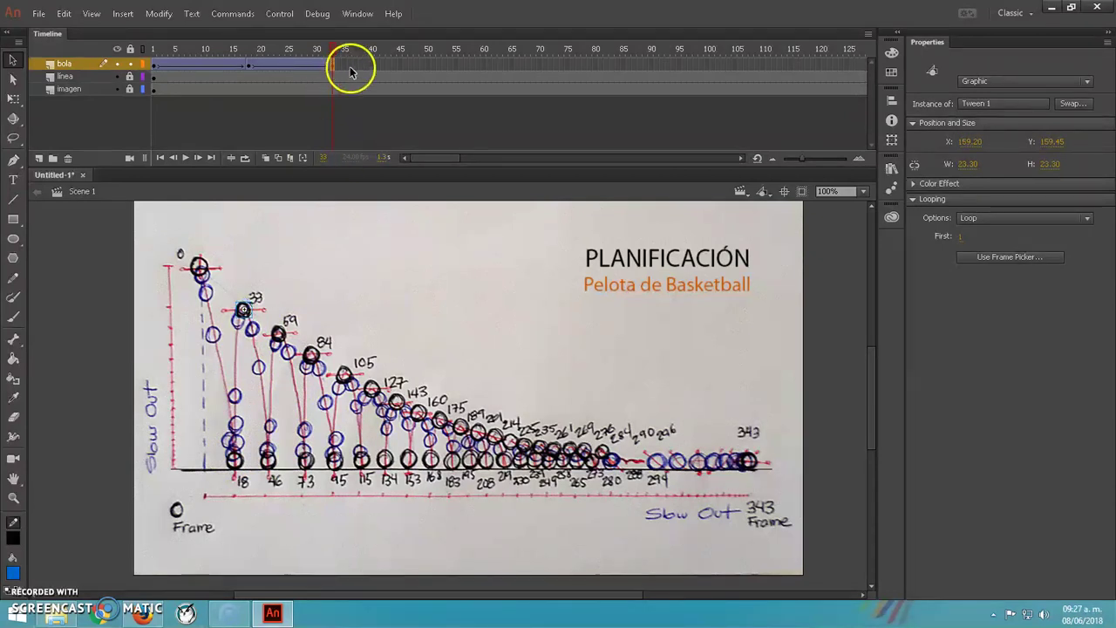
Insert a keyframe at frame 46 of the bola layer and align the ball with the sketch's floor contact marked 46.
left_click(405, 64)
key("F6")
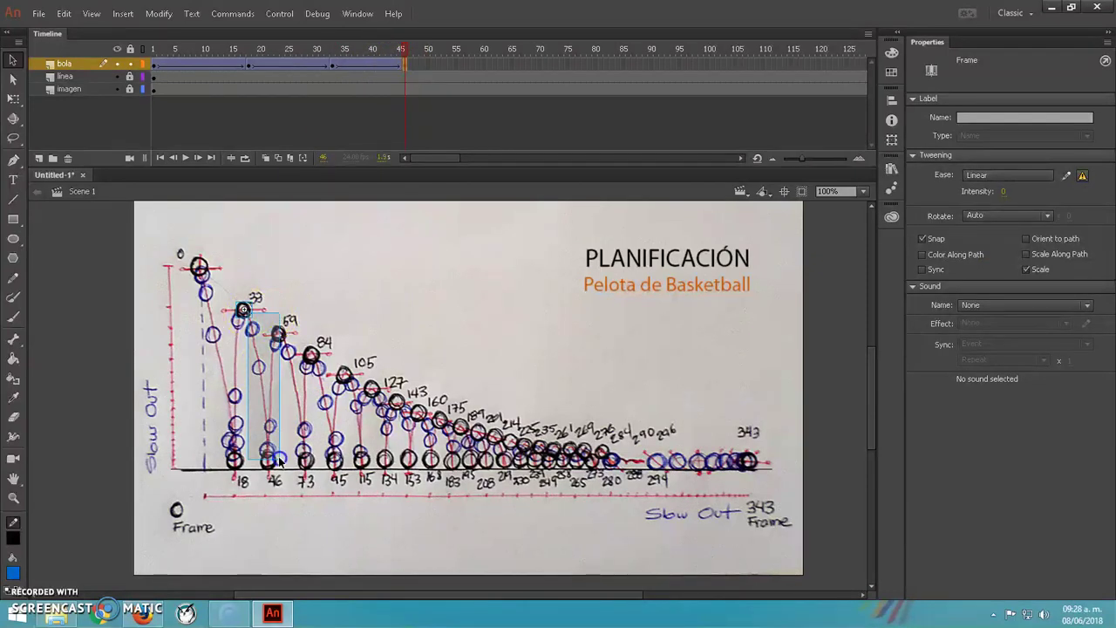
left_click(246, 316)
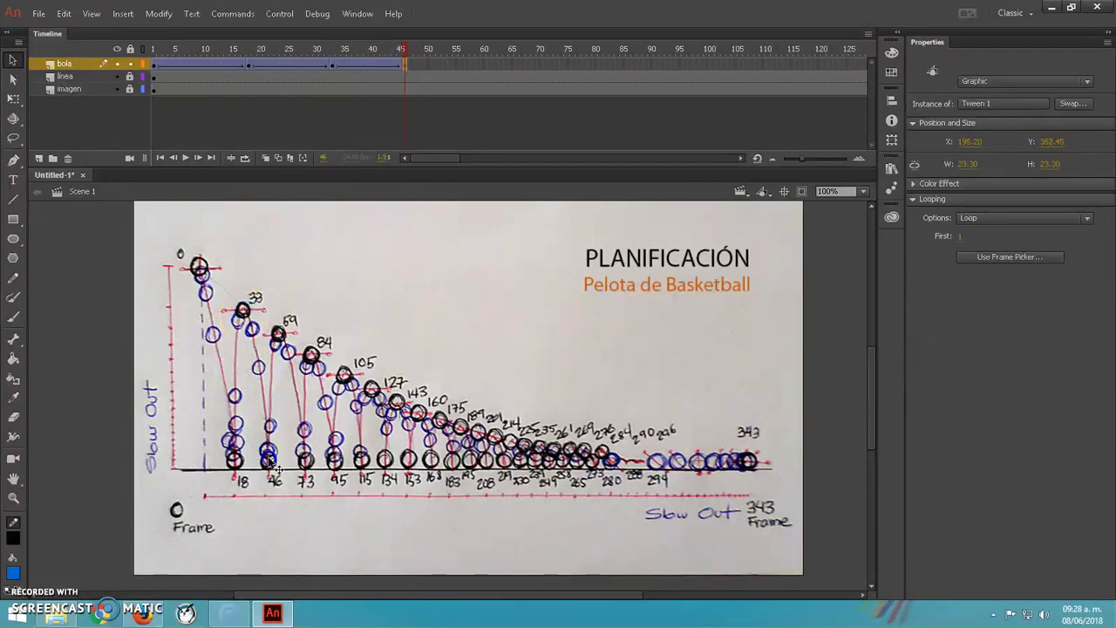
left_click_drag(277, 474, 277, 478)
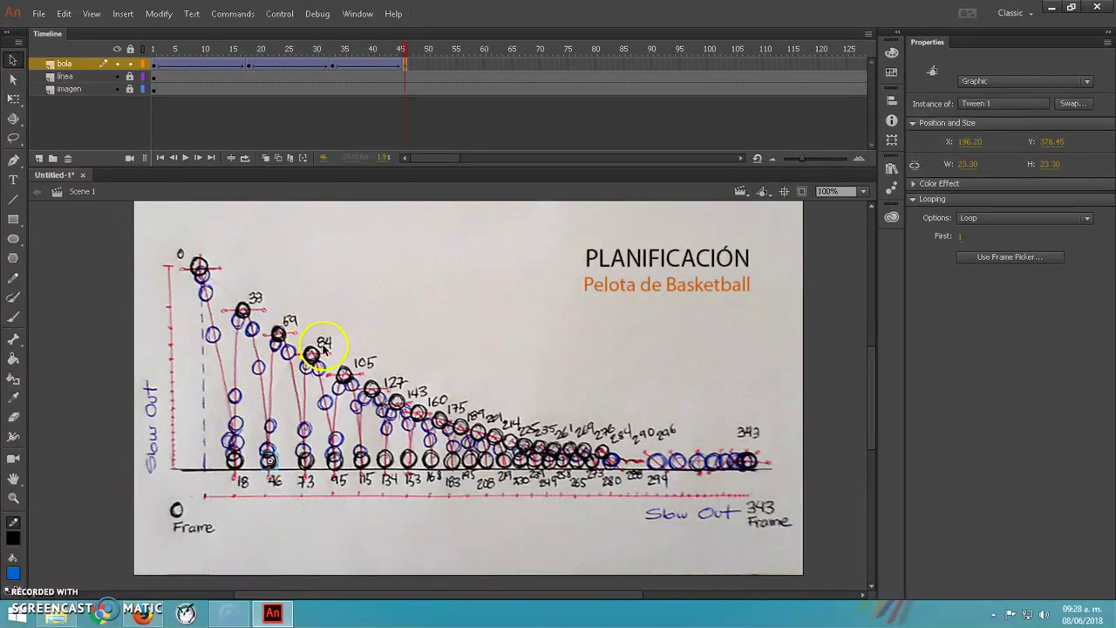
Insert a keyframe at frame 59 of the bola layer and place the ball on the sketched peak marked 59.
left_click(478, 64)
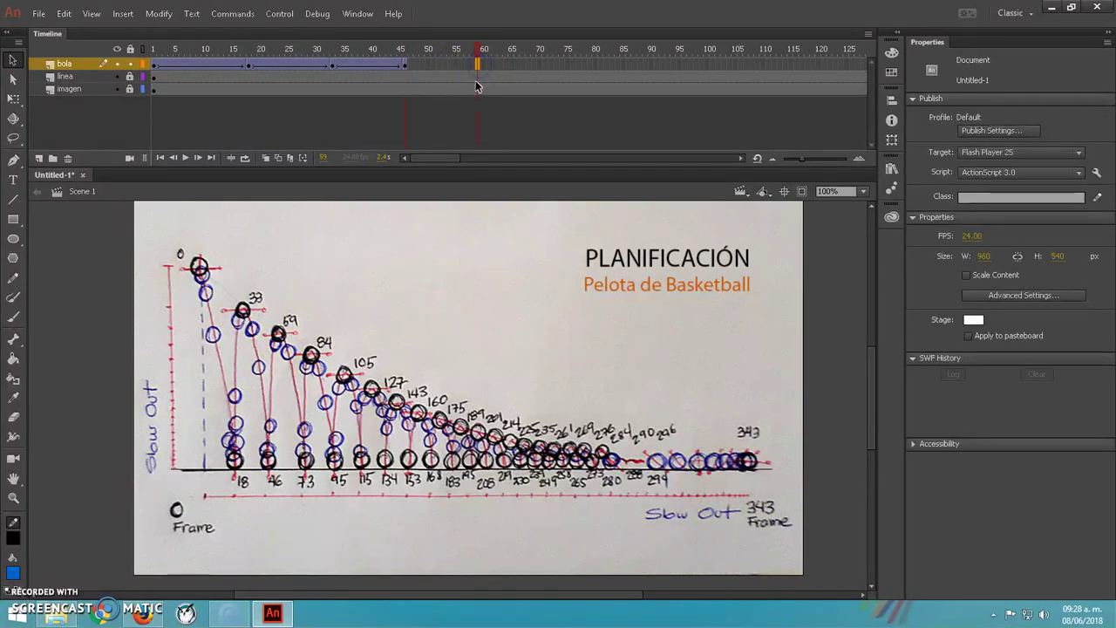
key("F6")
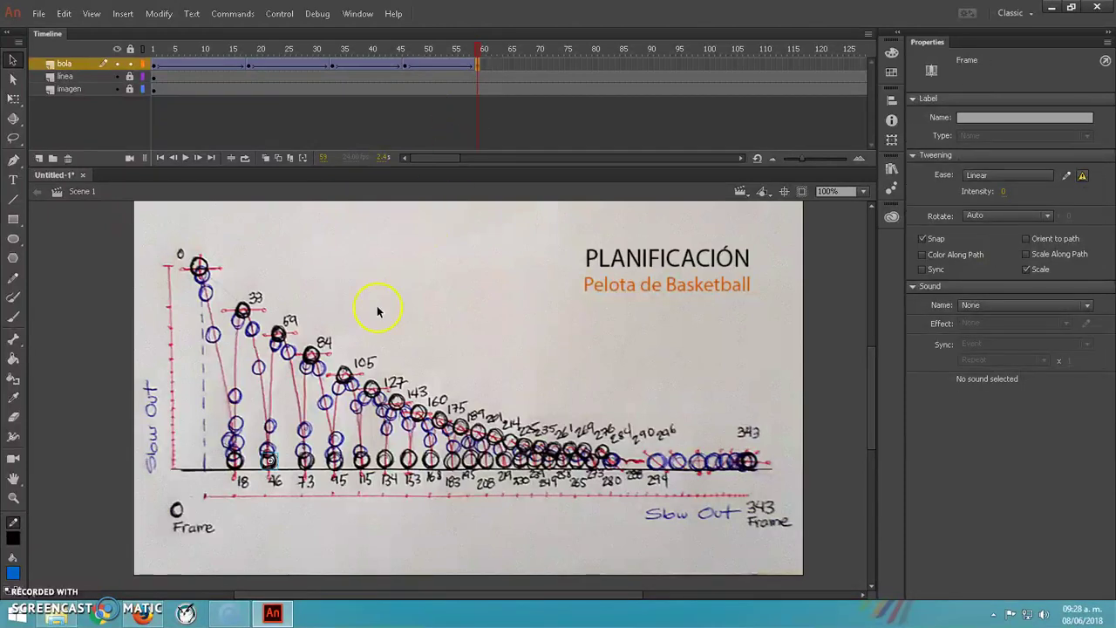
left_click(278, 334)
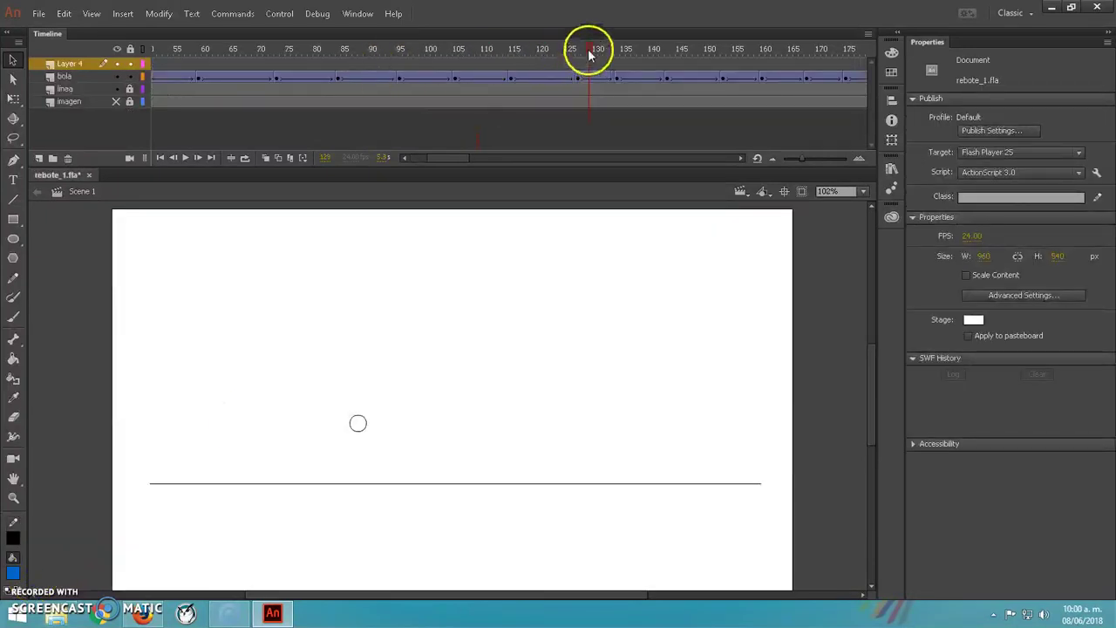
Scrub through the bounces and remove one frame from the bola tween at frame 206.
left_click_drag(589, 55, 530, 89)
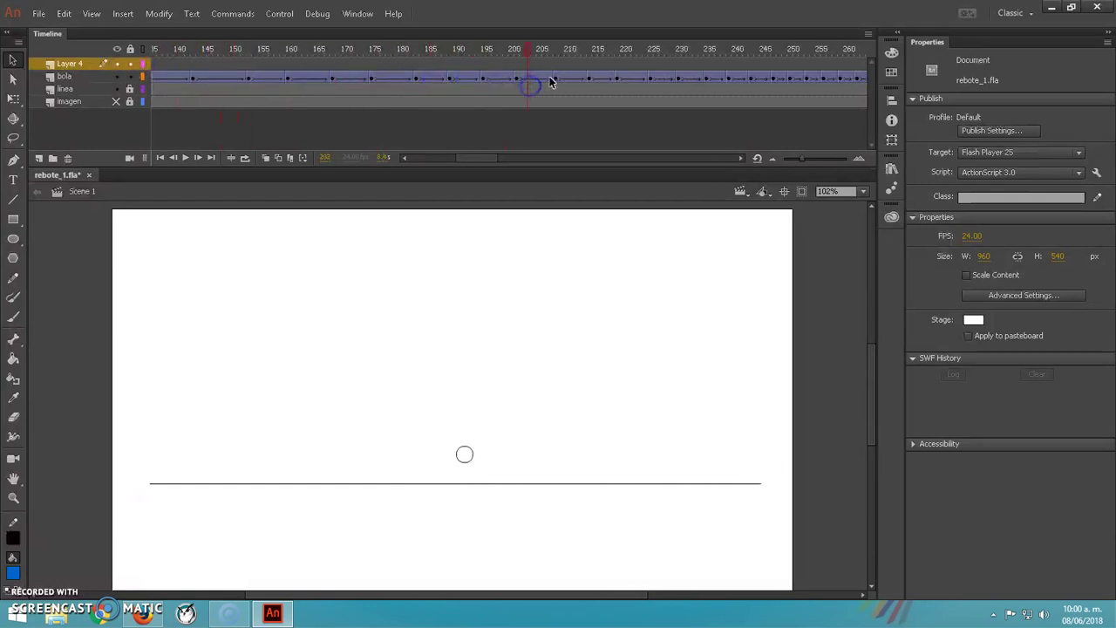
left_click(544, 78)
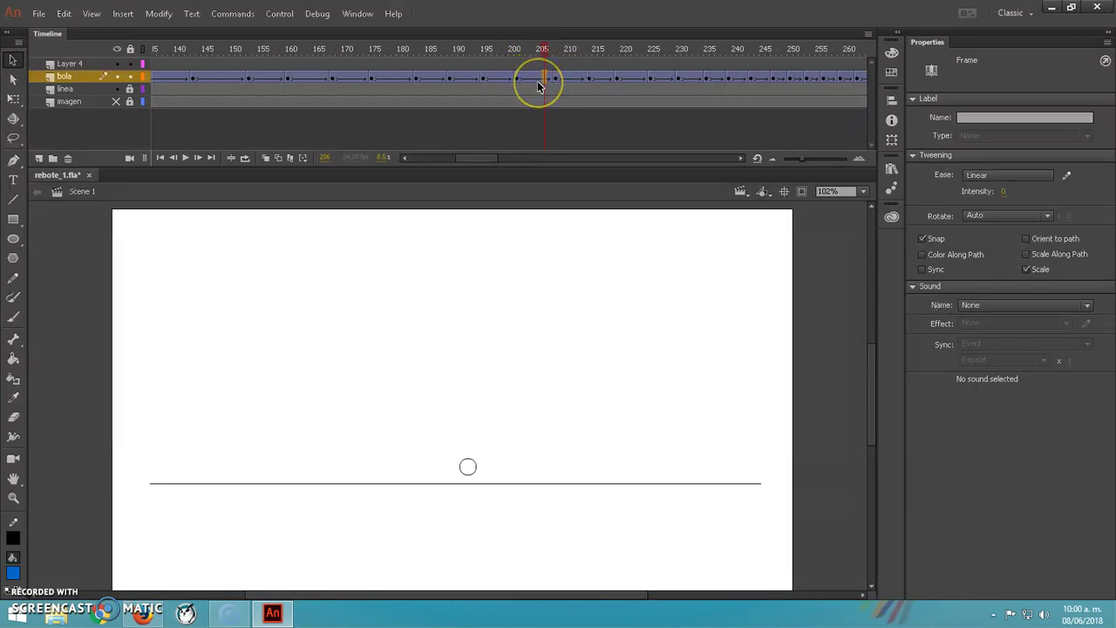
key("shift+F5")
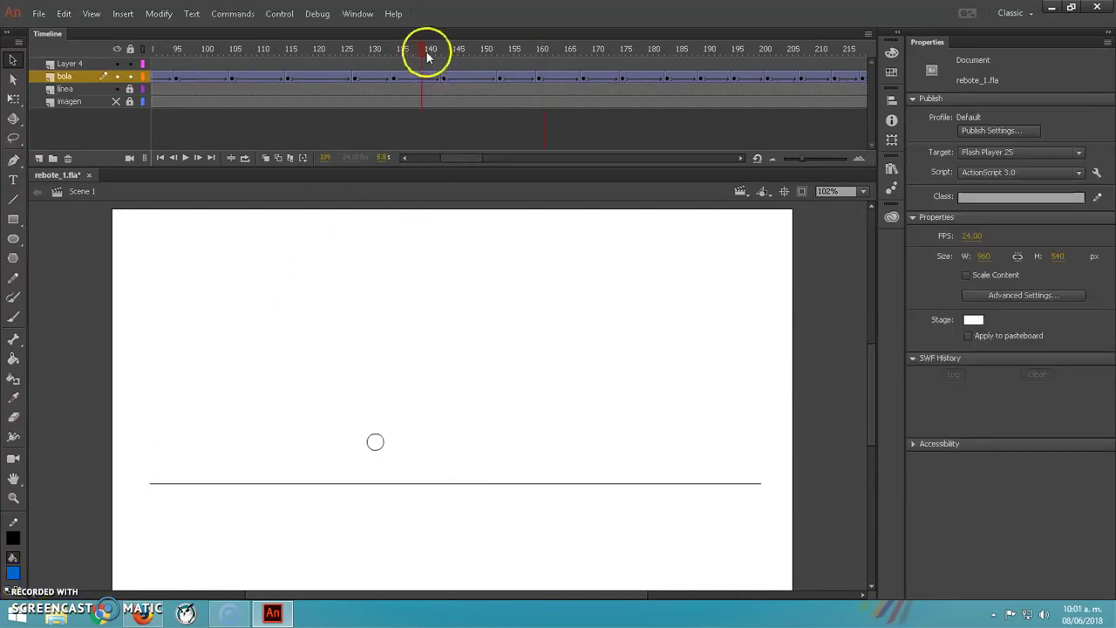
Check the bounce around frame 140 and remove one frame from the bola tween at frame 147.
mouse_move(428, 57)
left_mouse_down()
mouse_move(524, 56)
mouse_move(434, 55)
left_mouse_up()
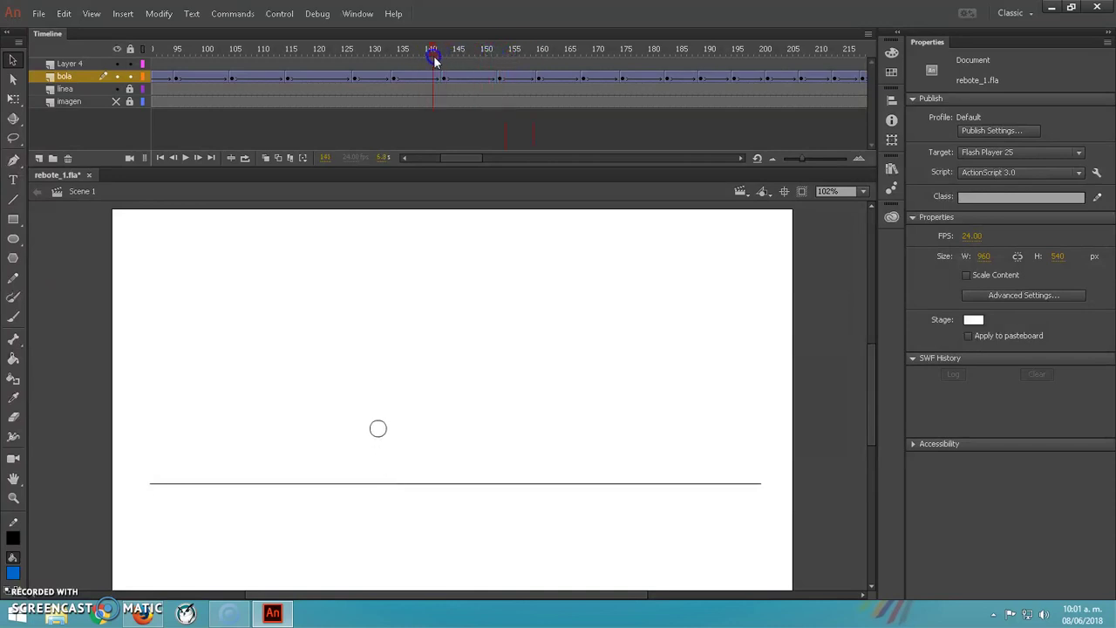
left_click(466, 78)
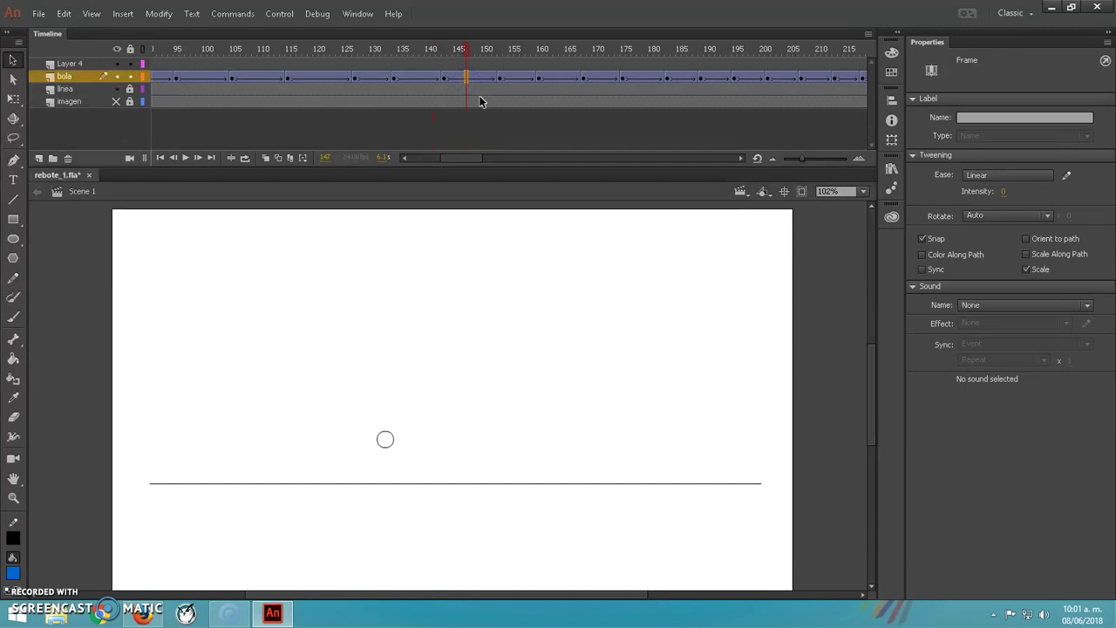
key("shift+F5")
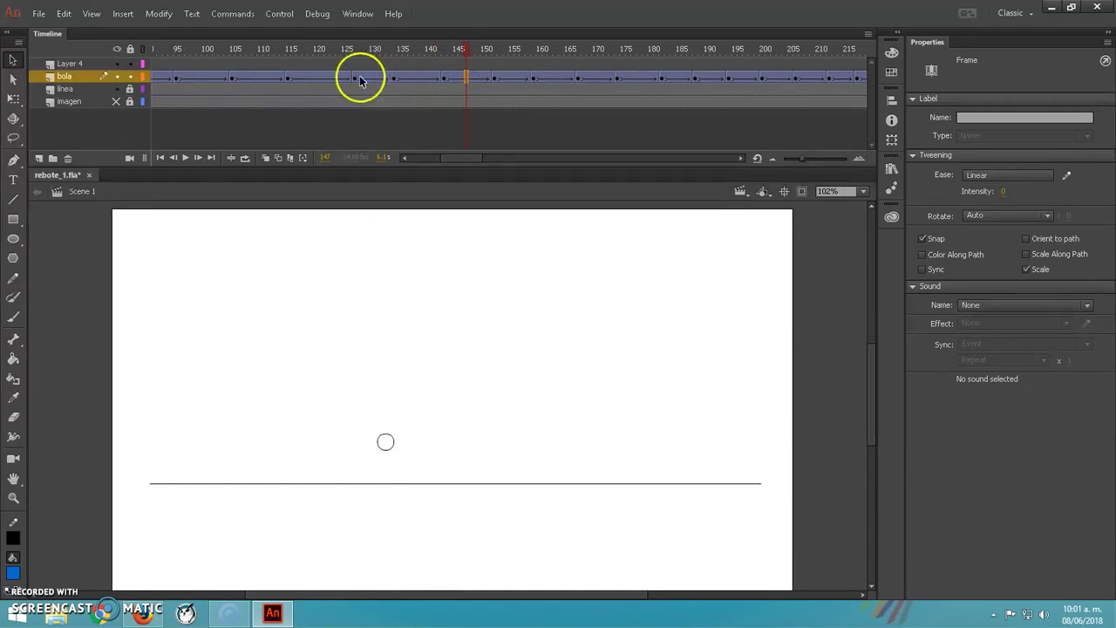
Remove one frame from the bola tween at frame 122 and insert three frames at frame 128.
left_click(326, 79)
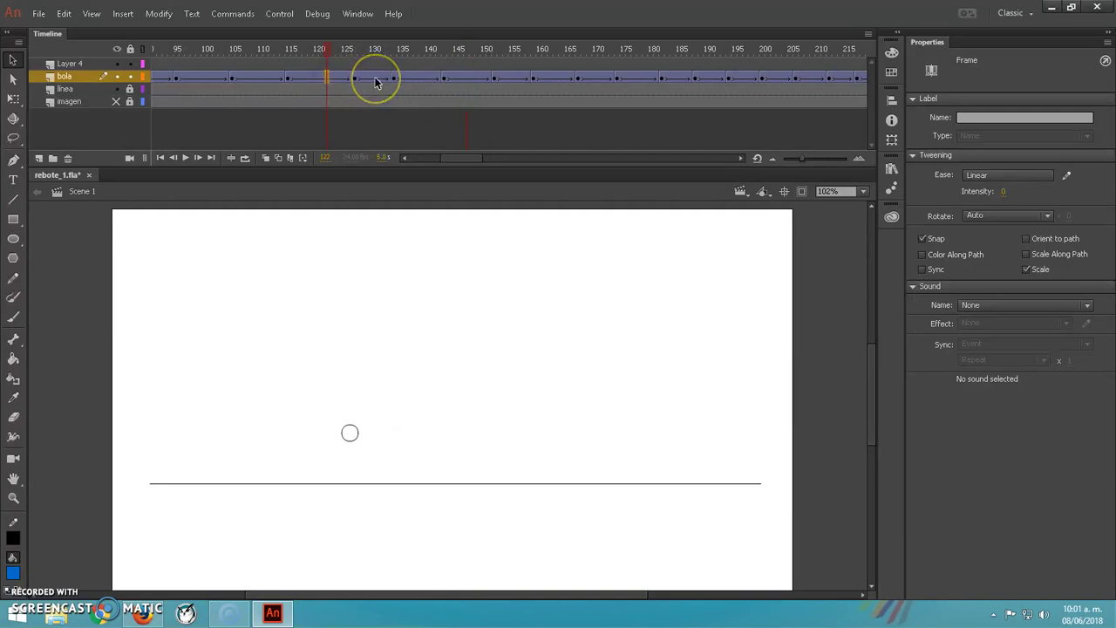
key("shift+F5")
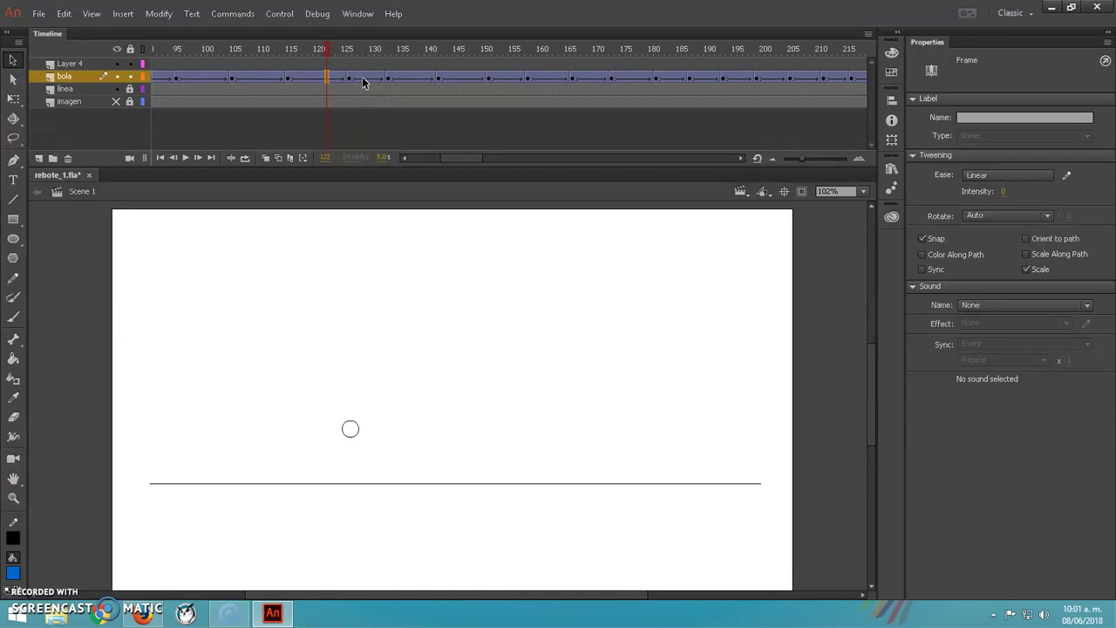
key("F5")
key("F5")
key("F5")
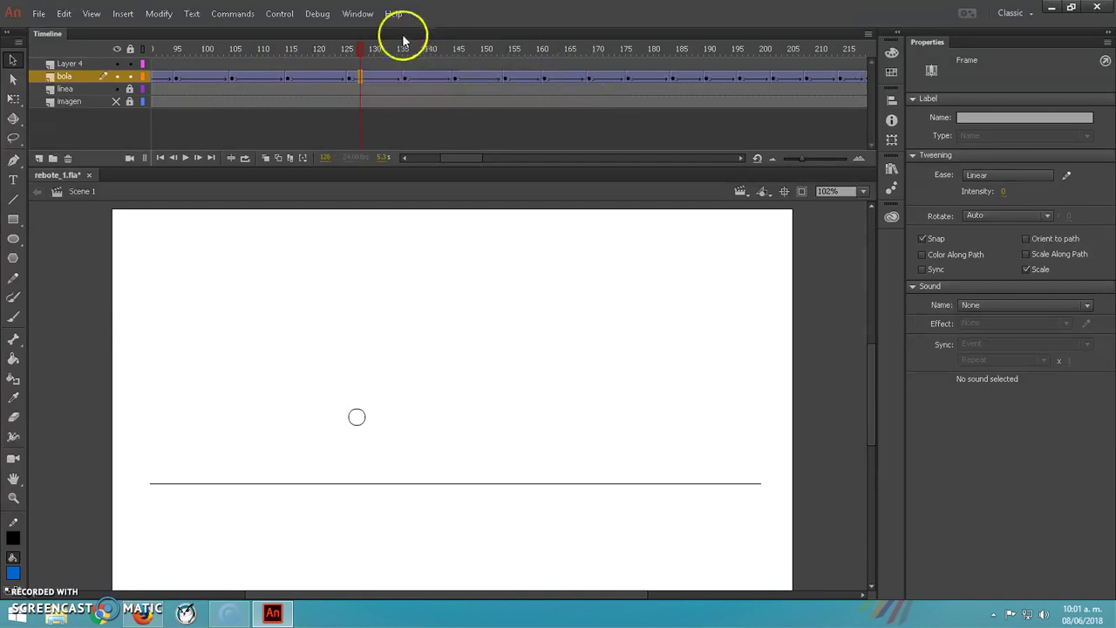
Turn on onion skinning and move the playhead to frame 10 to check the path of the ball's first fall.
left_click_drag(361, 48, 193, 54)
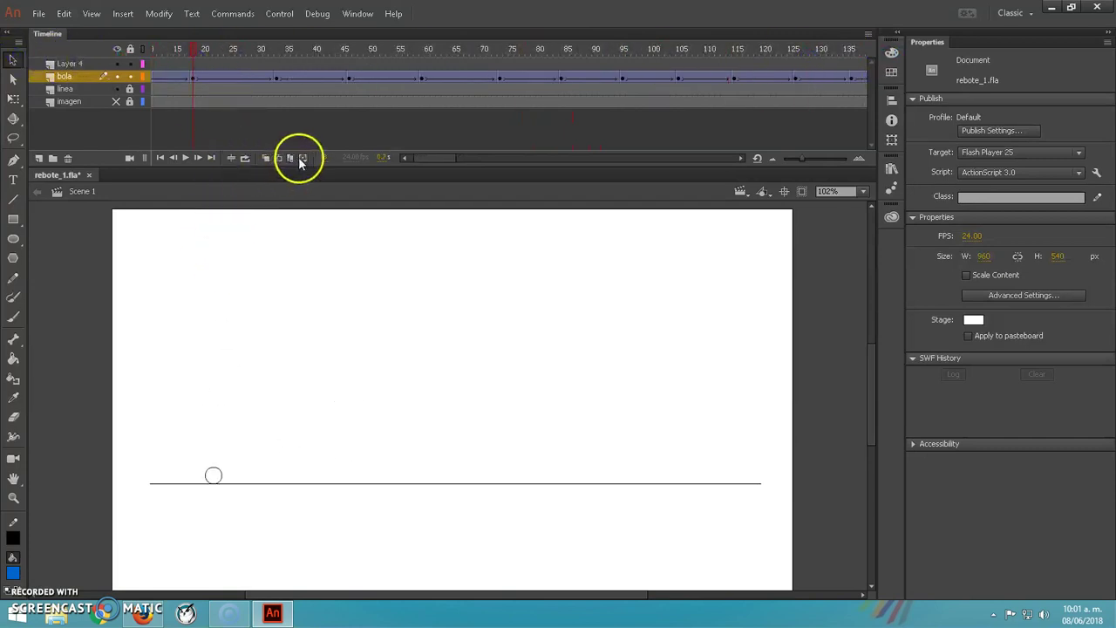
left_click(266, 159)
left_click_drag(194, 53, 75, 35)
left_click_drag(157, 50, 161, 51)
left_click(204, 52)
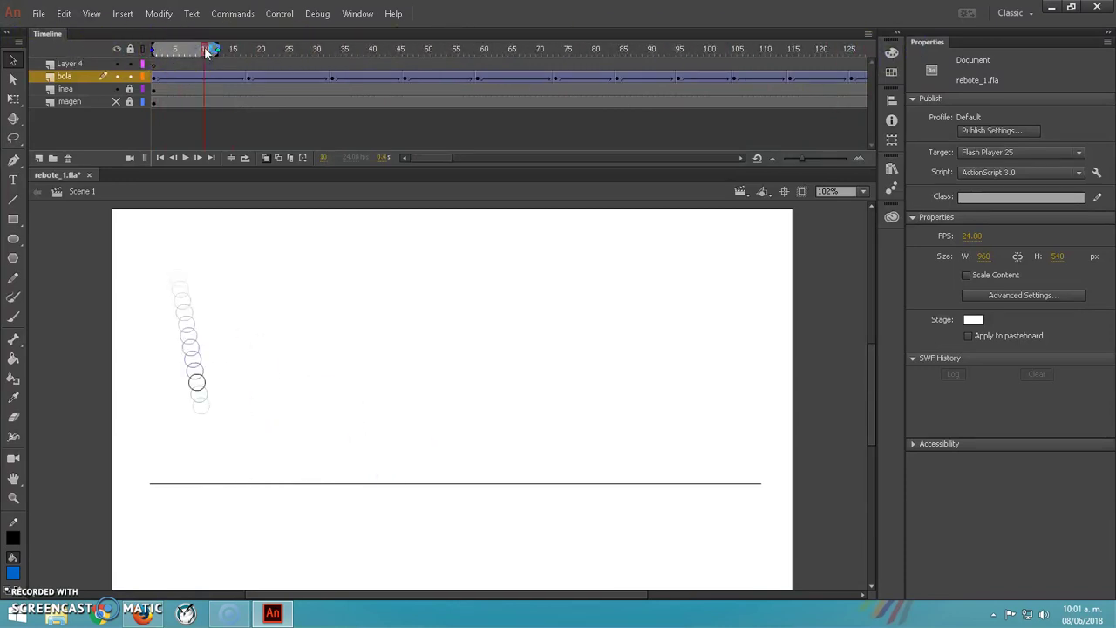
Insert a keyframe at frame 10 of the bola layer and nudge the ball slightly right to curve its first fall.
left_click(202, 78)
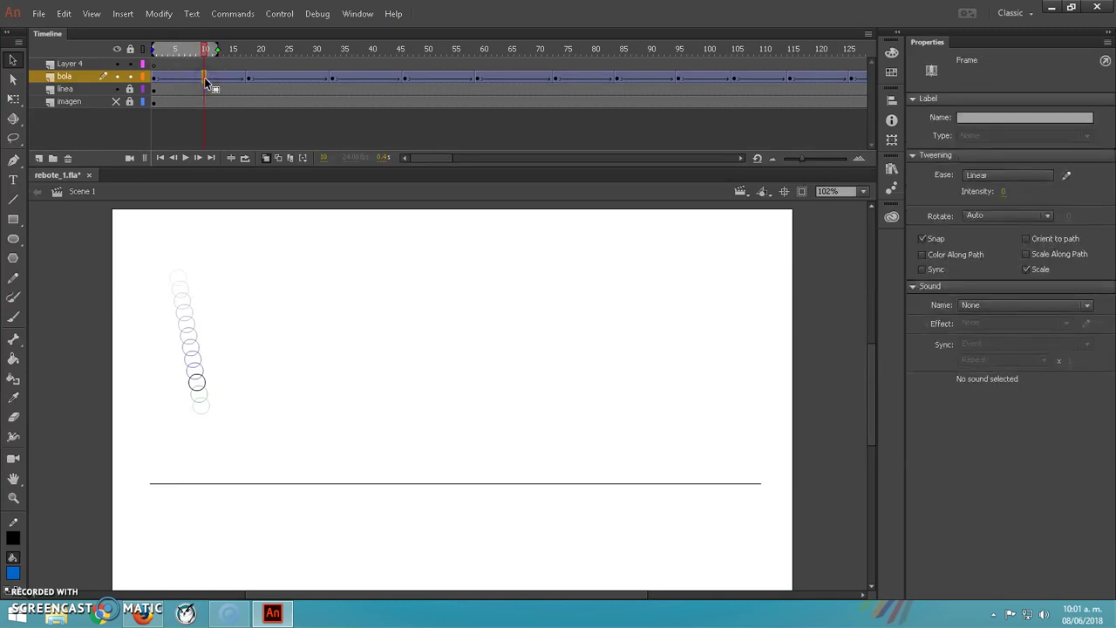
left_click(209, 133)
key("Right")
key("Right")
key("Right")
key("Right")
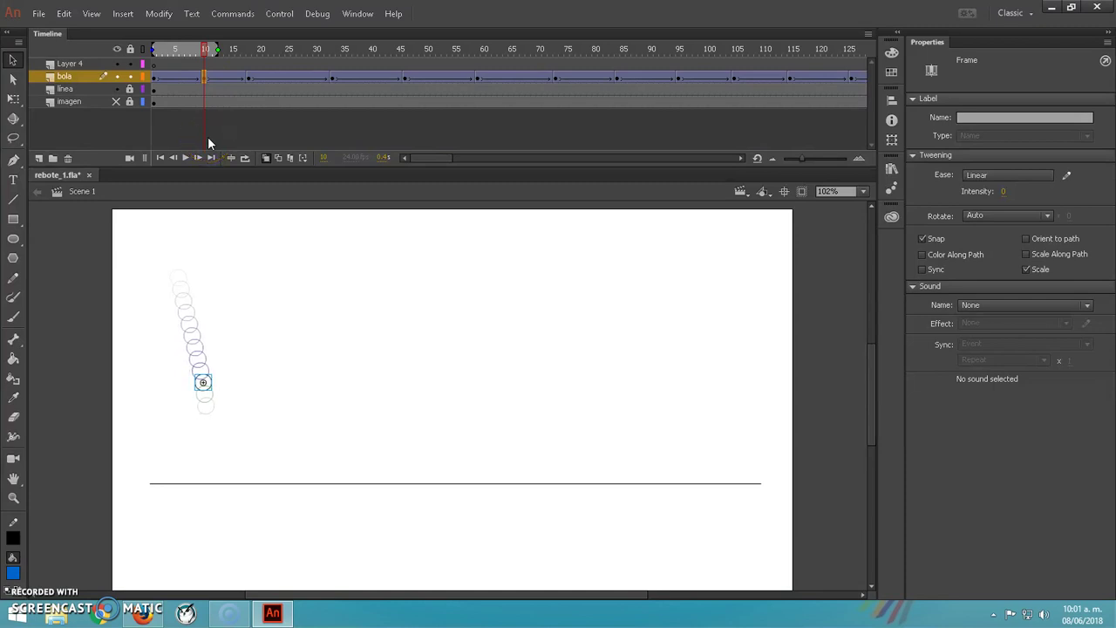
Extend the onion-skin range to about frame 29 and scrub through the first bounce to frame 24.
left_click_drag(217, 49, 314, 52)
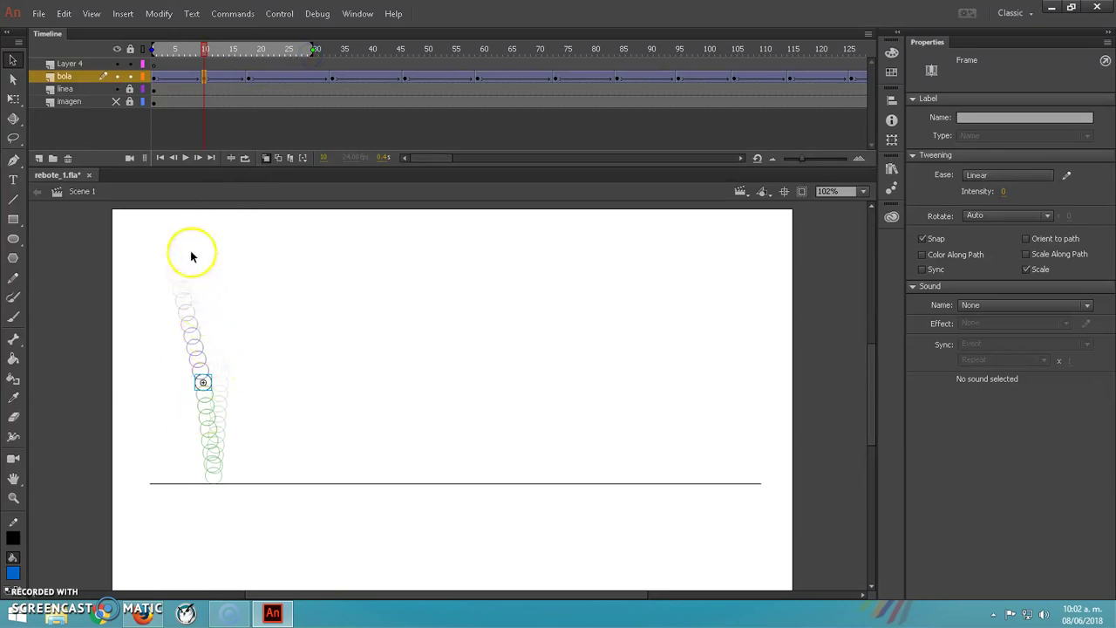
left_click(177, 77)
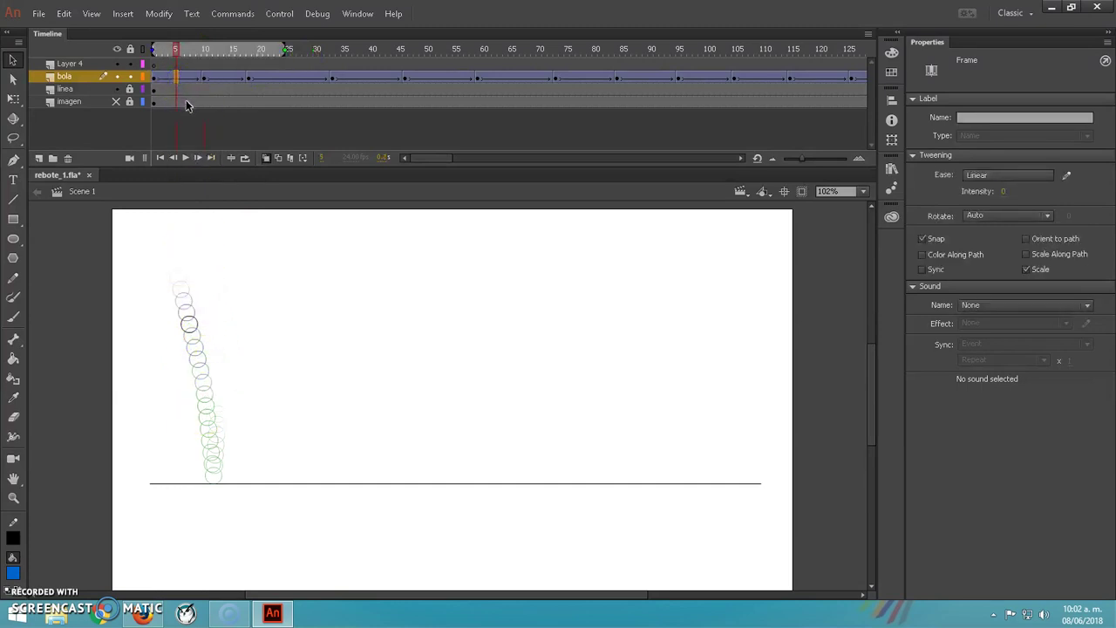
left_click(197, 50)
left_click_drag(196, 50, 282, 81)
Insert a keyframe at frame 24 of the bola layer, nudge the ball slightly left to curve the first rebound, and check the path.
left_click(289, 79)
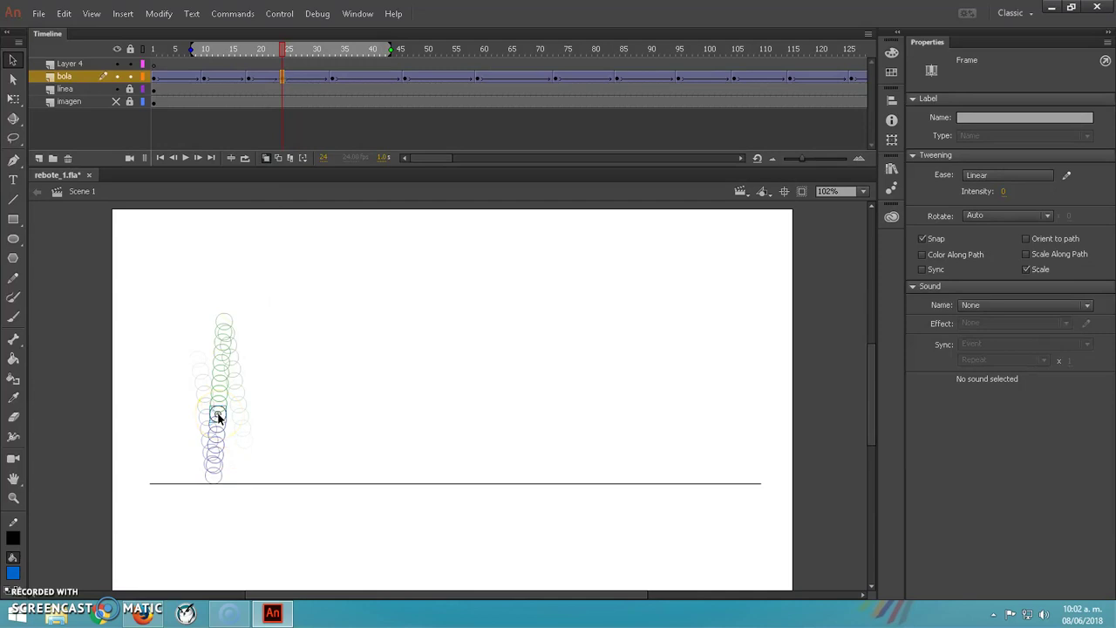
key("Left")
key("Left")
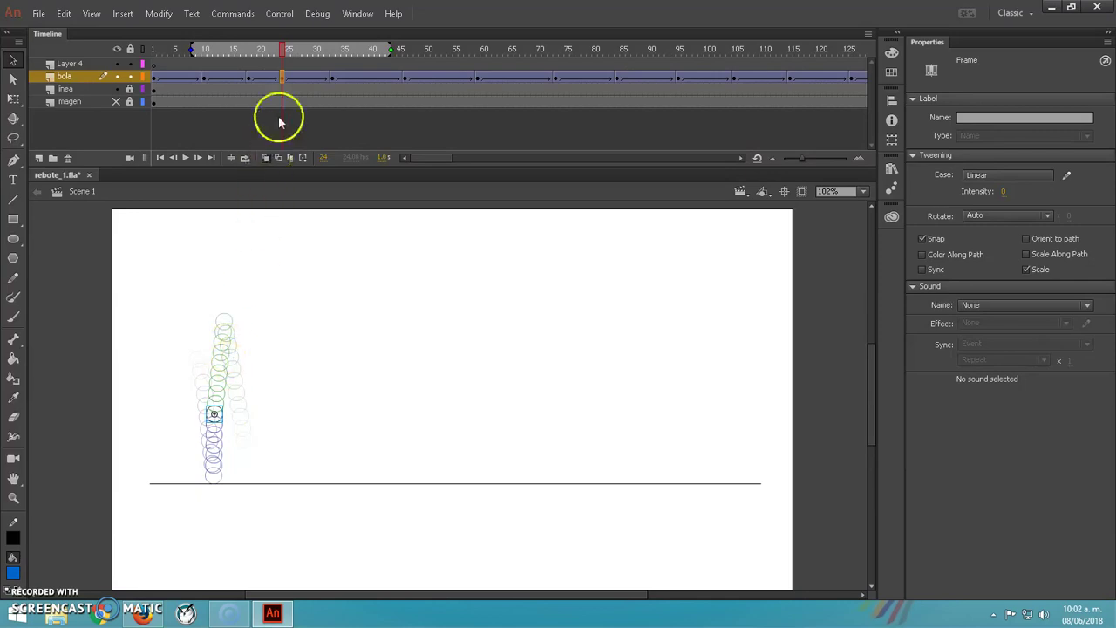
left_click(289, 48)
left_click_drag(289, 48, 309, 48)
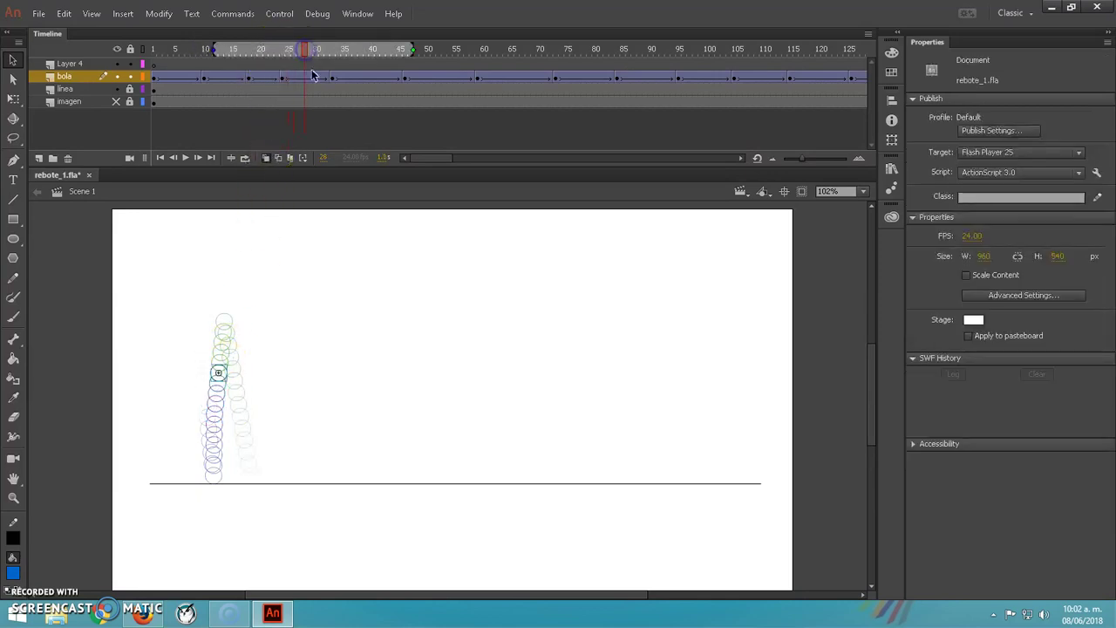
Insert a keyframe at frame 29 of the bola layer, nudge the ball slightly left, and extend the onion-skin range back to frame 1.
left_click(314, 79)
left_click(313, 78)
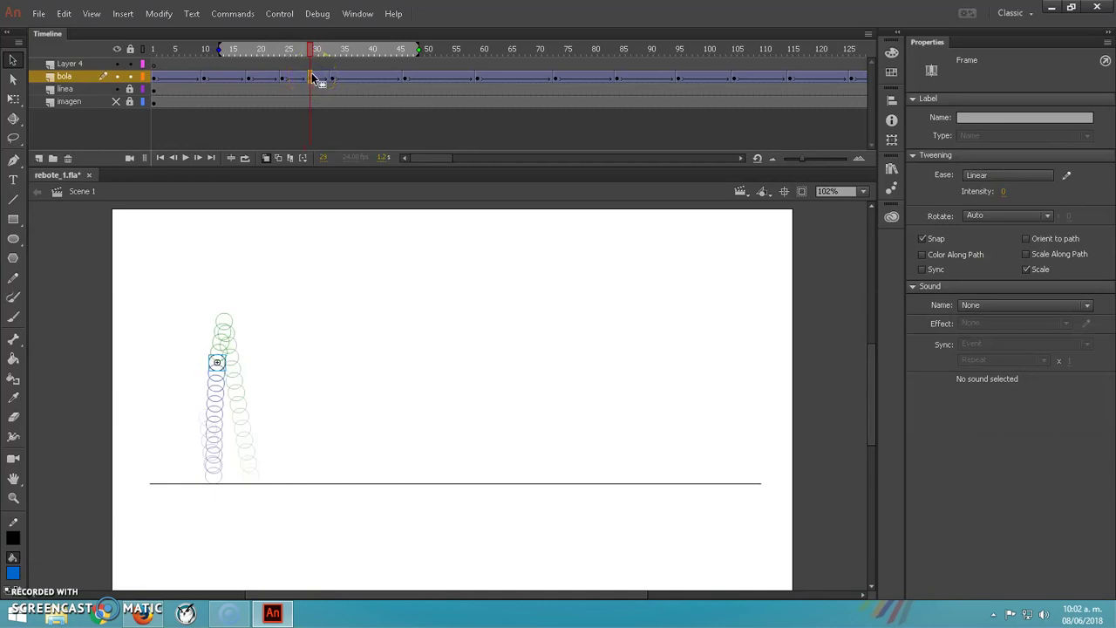
left_click_drag(216, 48, 153, 48)
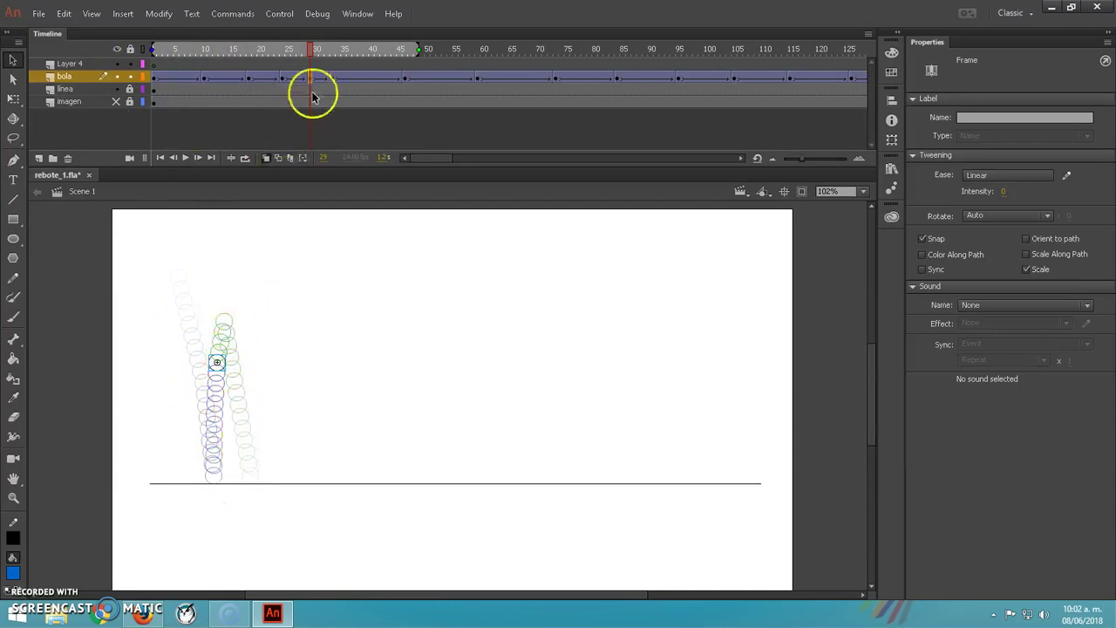
Insert a keyframe at frame 39 of the bola layer and nudge the ball slightly right to curve its second fall.
left_click(345, 50)
left_click(366, 50)
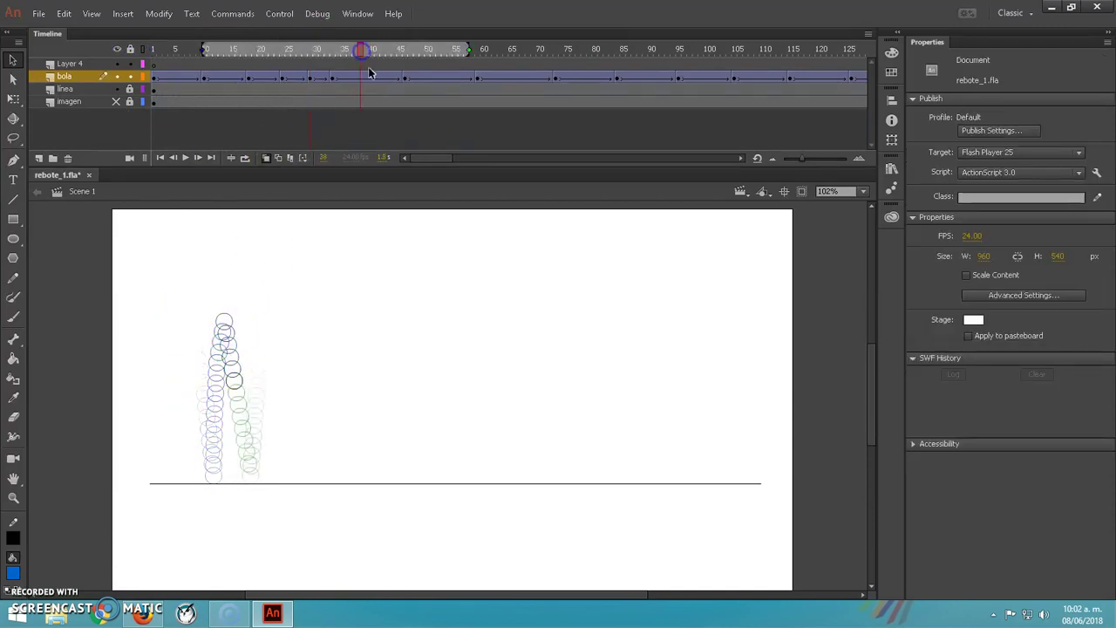
left_click(366, 79)
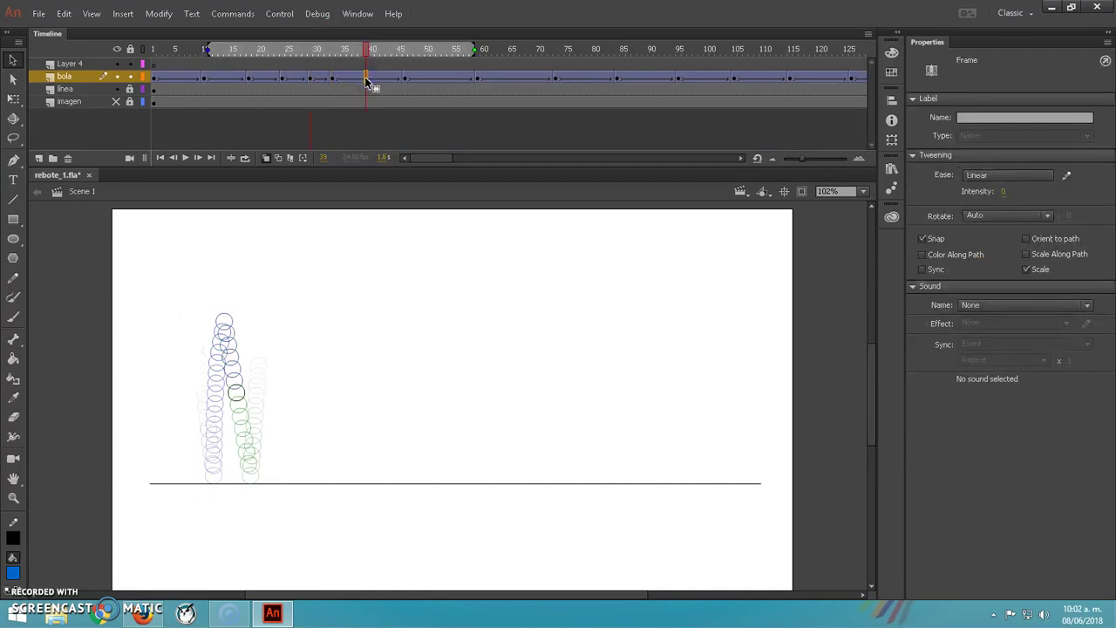
key("Right")
key("Right")
key("Right")
key("Right")
key("Right")
key("Right")
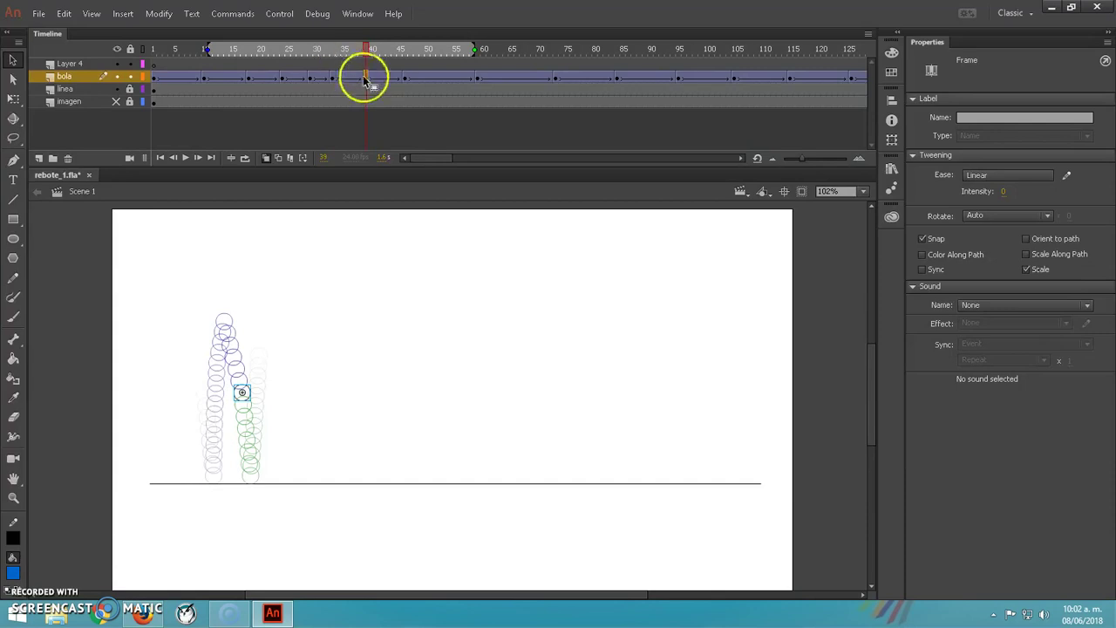
Insert a keyframe at frame 35 of the bola layer and nudge the ball slightly right to round the top of the second fall.
left_click(346, 81)
mouse_move(224, 325)
left_mouse_down()
mouse_move(239, 353)
mouse_move(229, 325)
mouse_move(233, 336)
left_mouse_up()
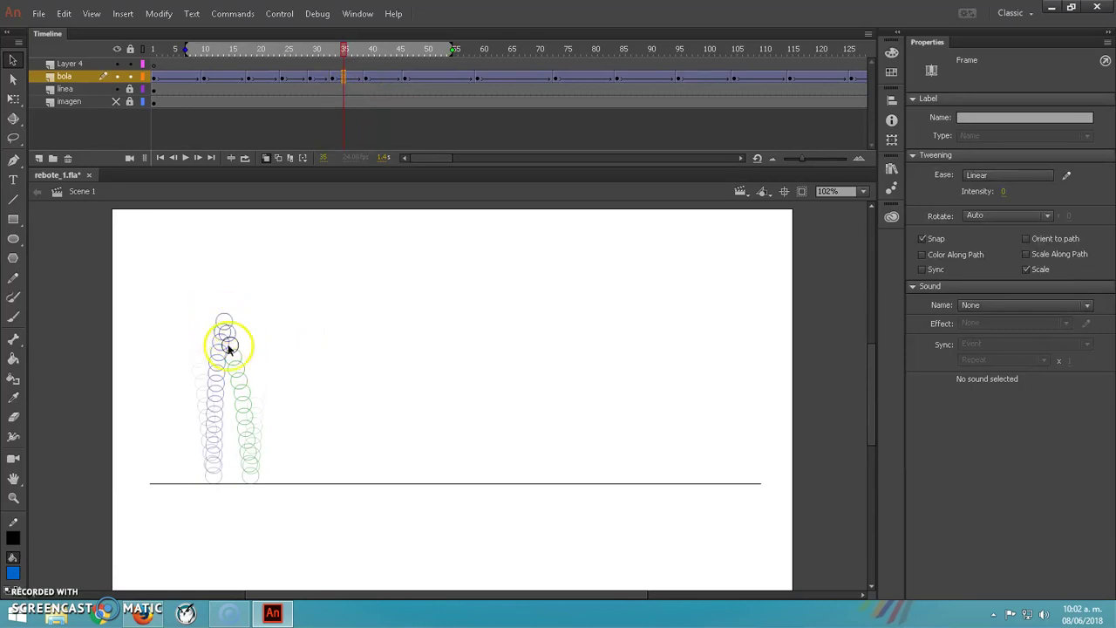
key("F6")
key("Right")
key("Right")
key("Right")
key("Right")
key("Right")
key("Right")
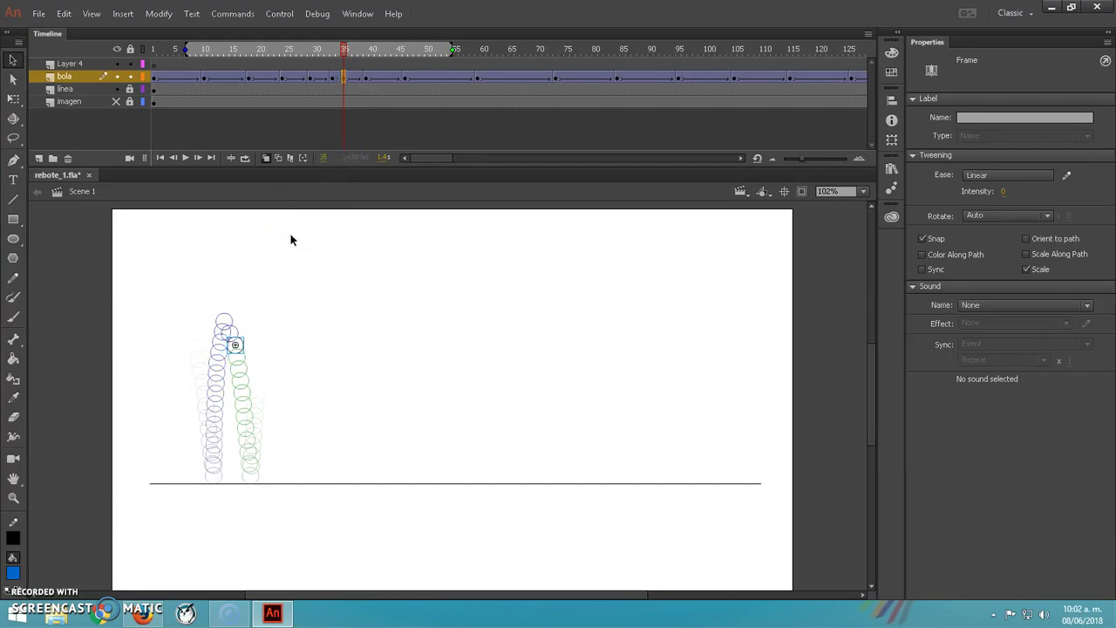
Insert keyframes at frames 52 and 56 of the bola layer and nudge the ball slightly left to curve the second rebound.
left_click(383, 77)
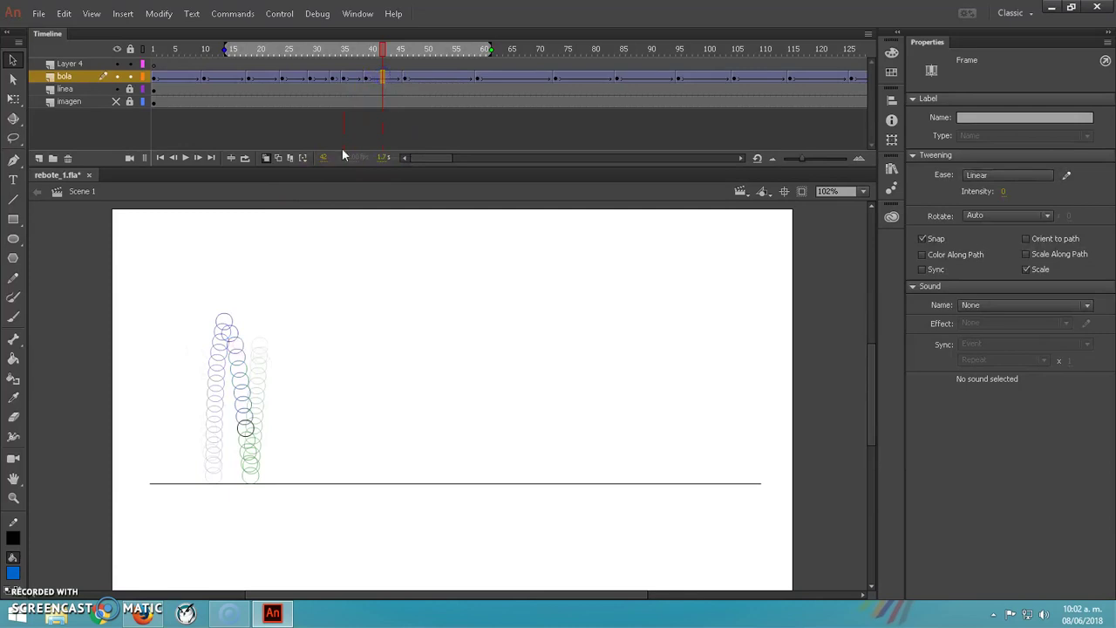
left_click(382, 76)
left_click_drag(389, 48, 425, 53)
left_click(438, 78)
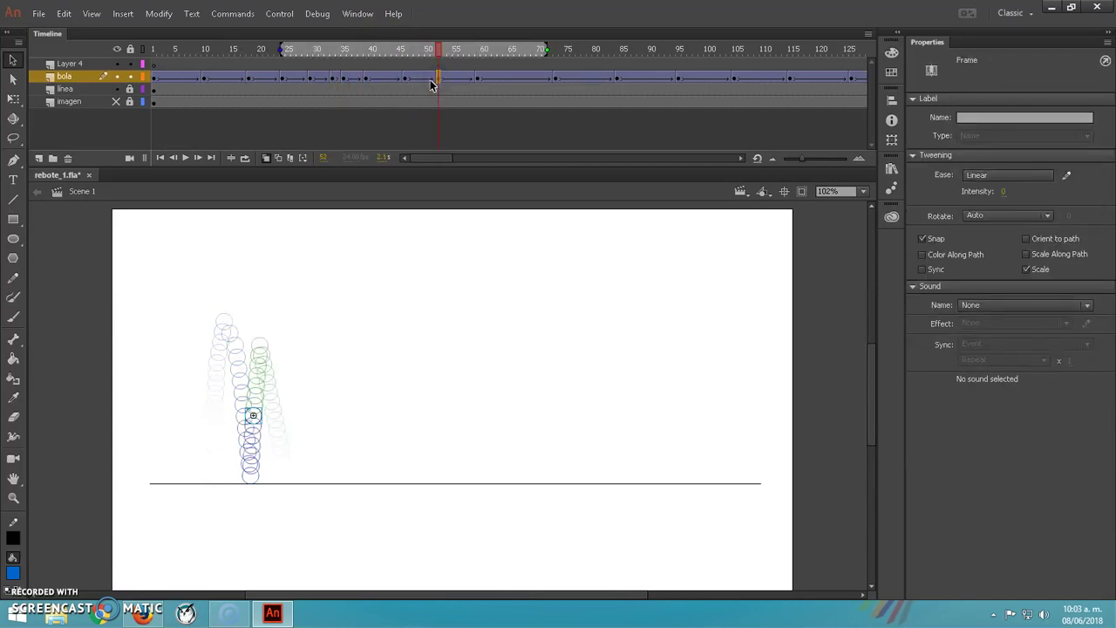
left_click_drag(434, 78, 462, 79)
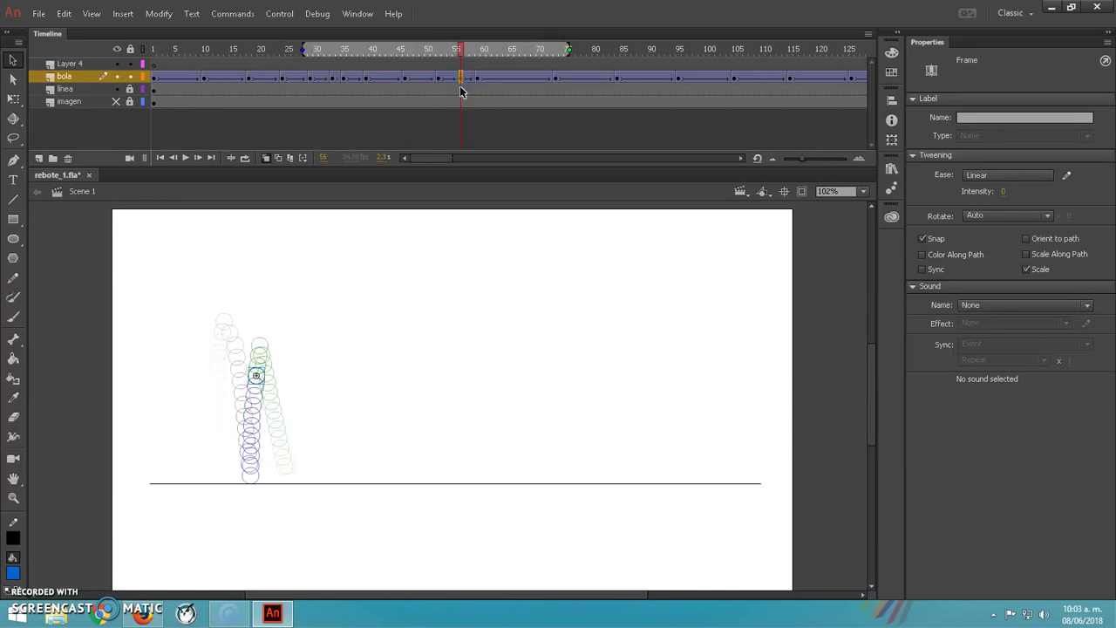
Insert keyframes at frames 65 and 62 of the bola layer and nudge the ball slightly right to curve its third fall.
left_click(491, 75)
left_click_drag(490, 45, 512, 45)
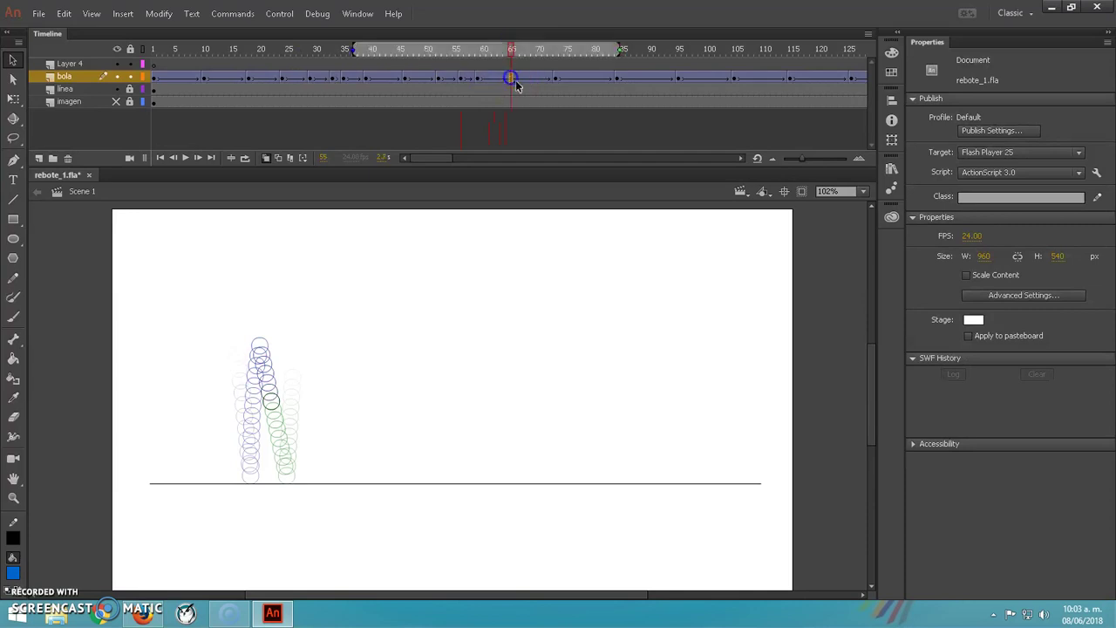
left_click(512, 77)
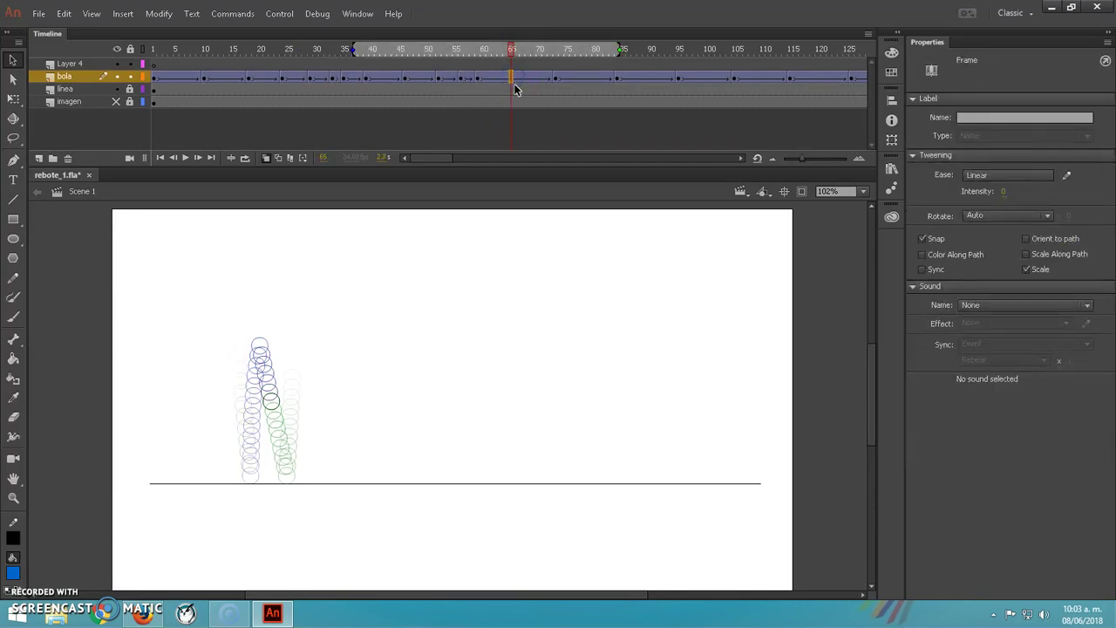
key("Right")
key("Right")
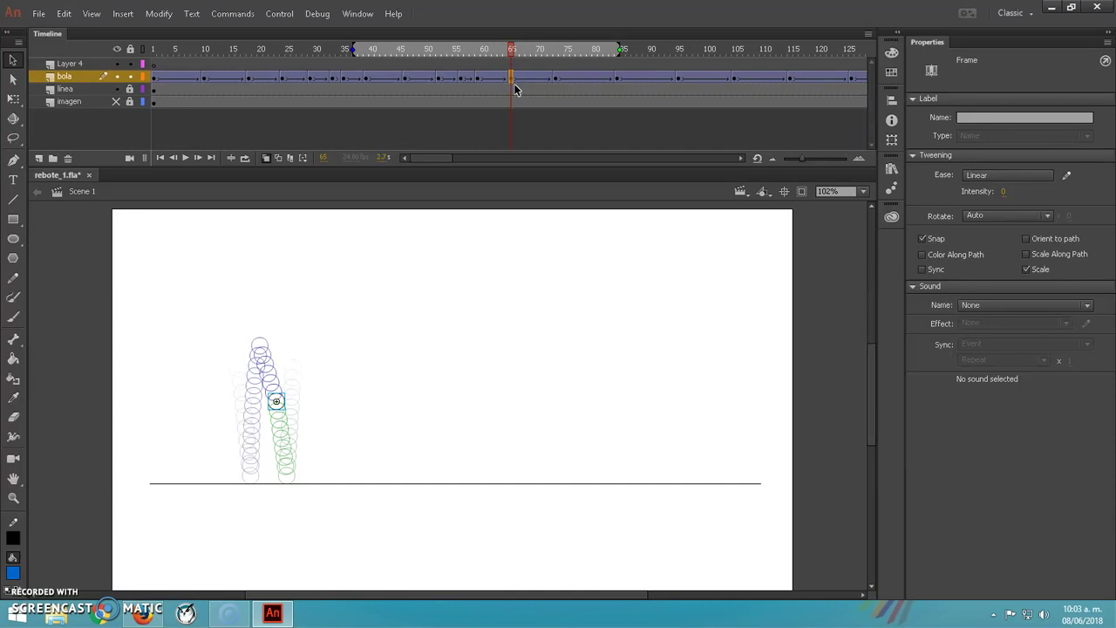
left_click(490, 77)
left_click(494, 77)
left_click(502, 158)
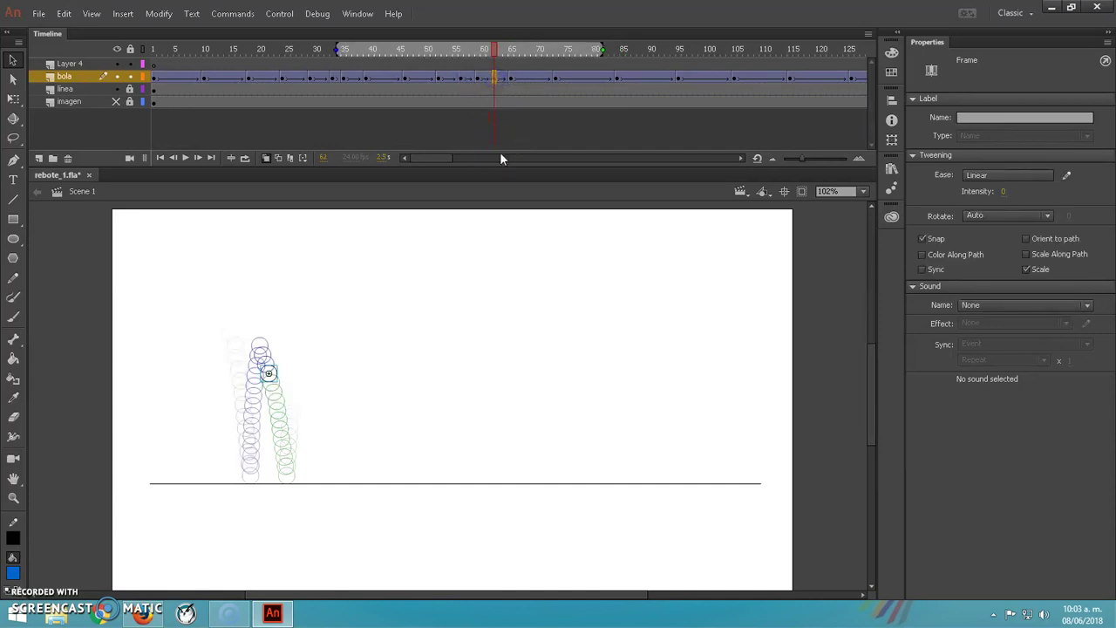
Insert a keyframe at frame 78 of the bola layer and nudge the ball slightly left to curve the third rebound.
left_click_drag(494, 52, 587, 56)
left_click(534, 77)
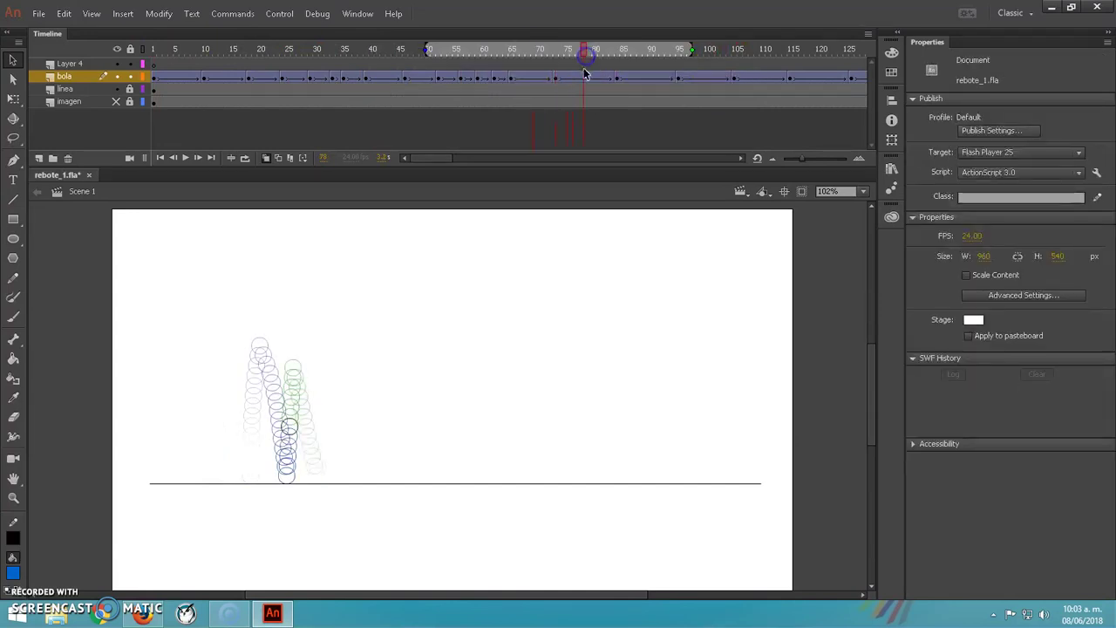
left_click(585, 76)
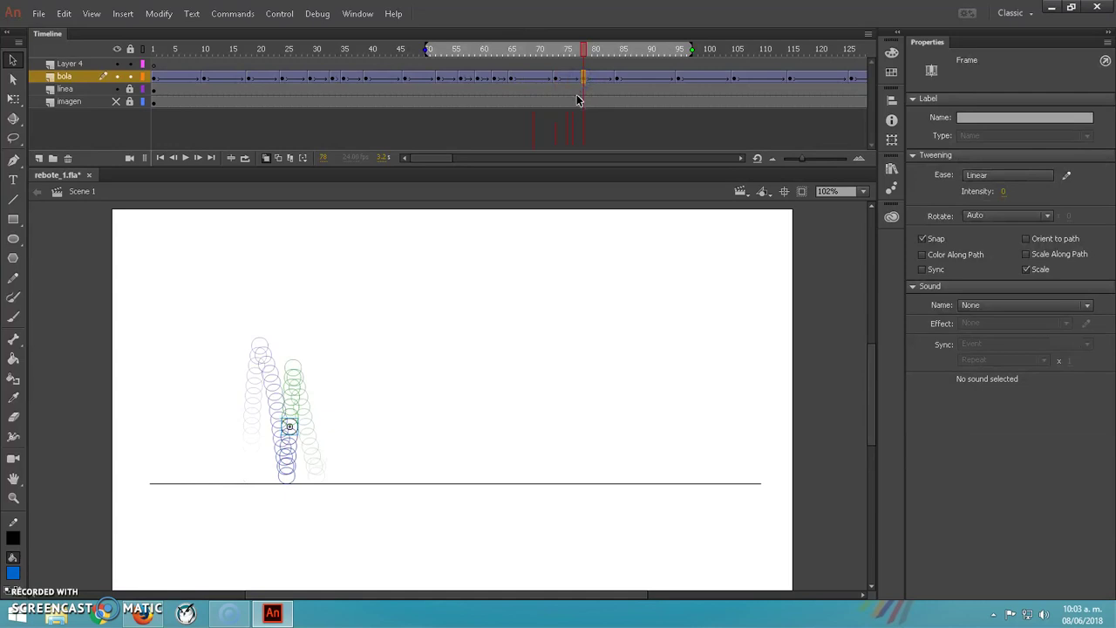
Insert a keyframe at frame 89 of the bola layer and nudge the ball slightly right to curve its fourth fall.
left_click(651, 78)
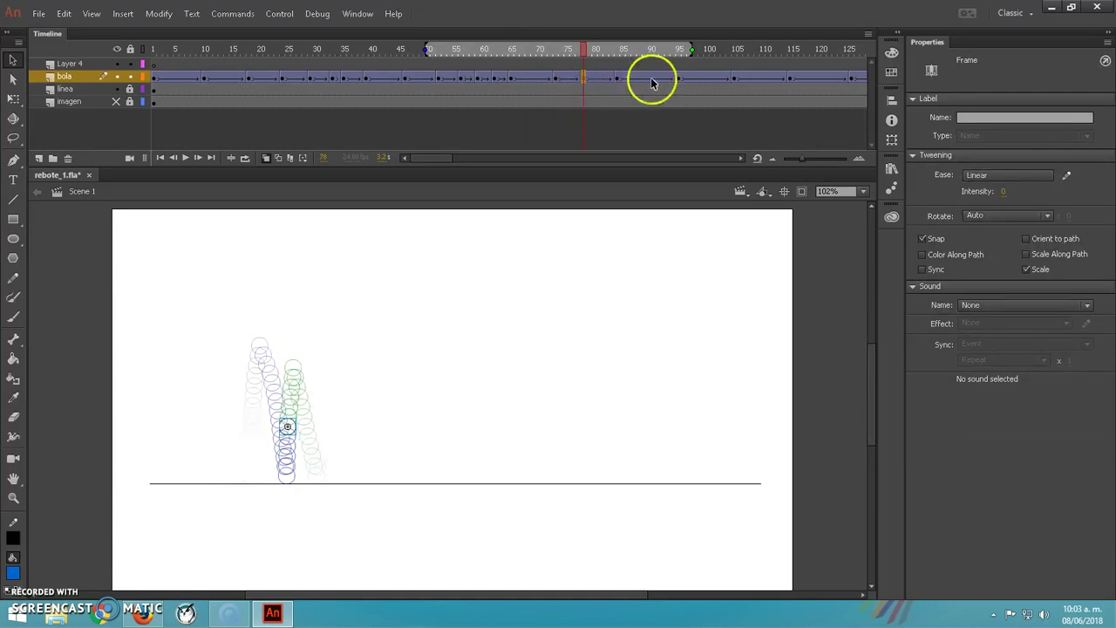
left_click(645, 79)
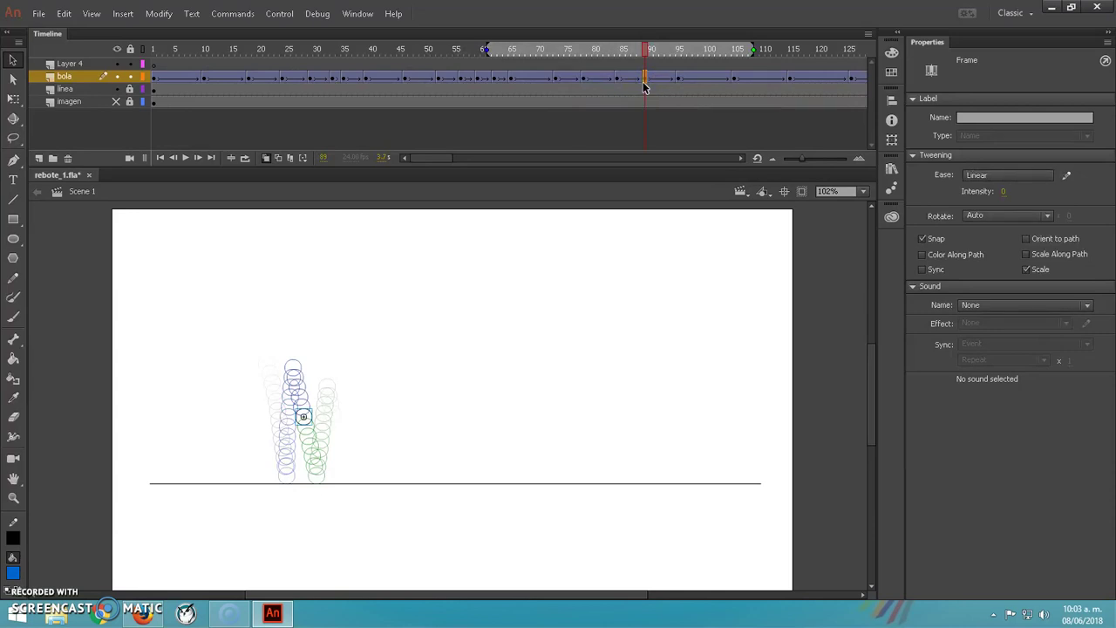
key("Right")
key("Right")
key("Right")
Curve the fourth rebound and following fall with adjusted keyframes at frames 100 and 110 of the bola layer, and scrub through the timeline.
left_click_drag(660, 46, 691, 54)
left_click(701, 77)
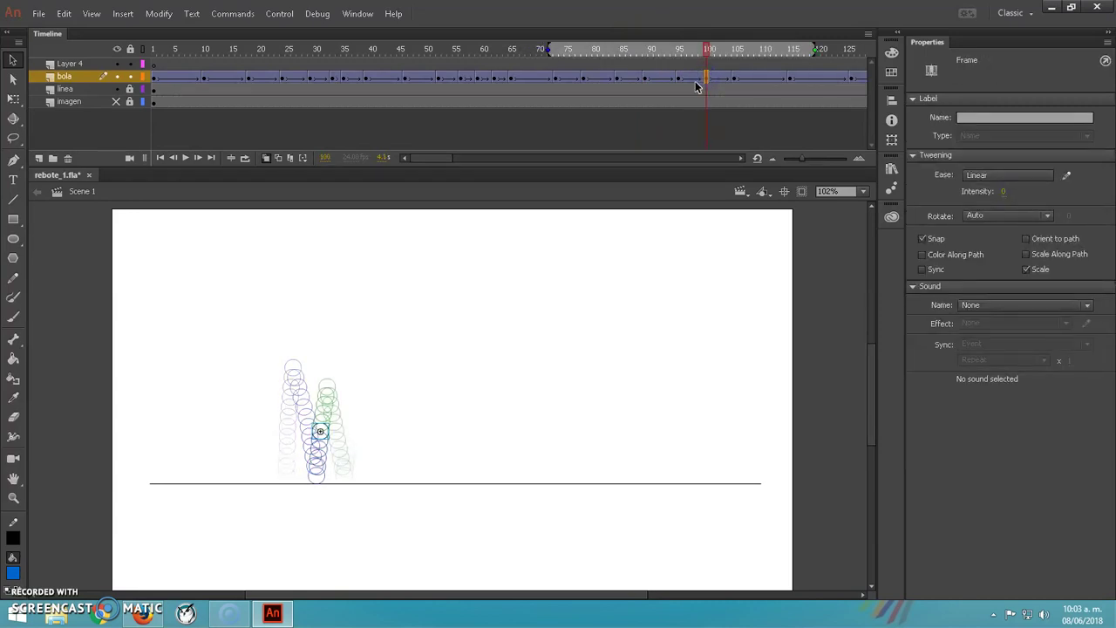
left_click(762, 76)
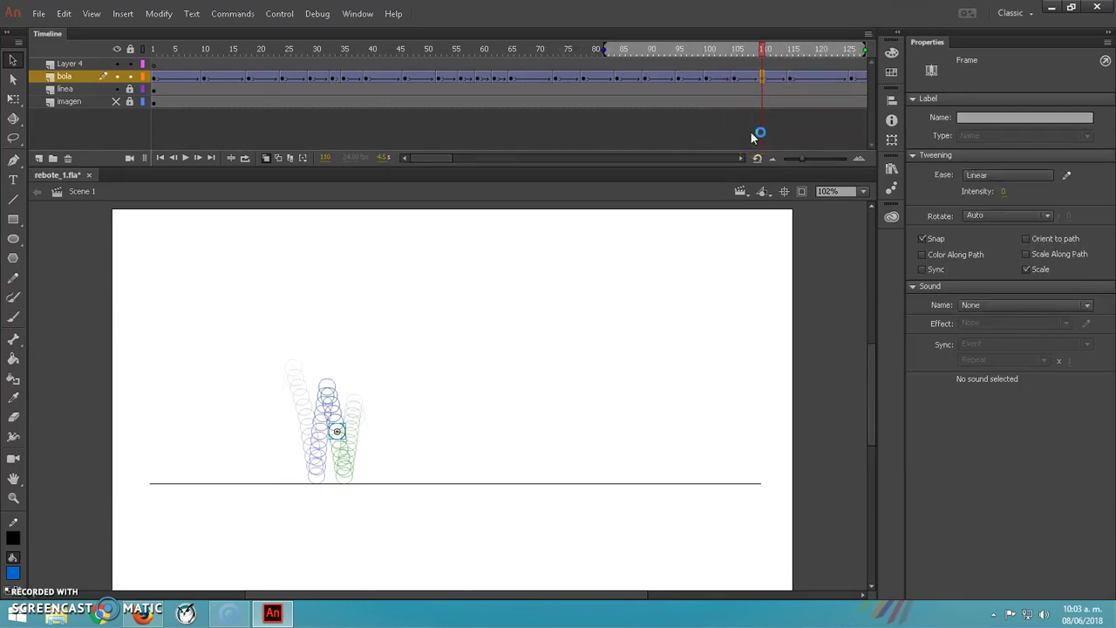
left_click_drag(762, 47, 987, 133)
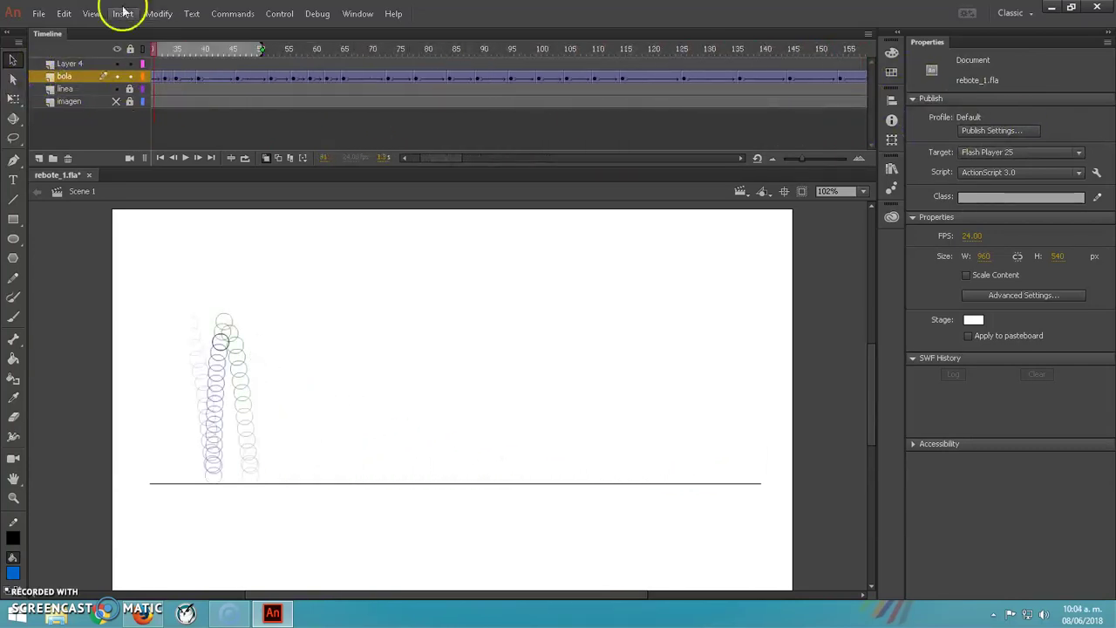
Save the document as rebote_1 in the Rebote_01 folder, replacing the existing file, and test the movie.
left_click(39, 13)
left_click(68, 155)
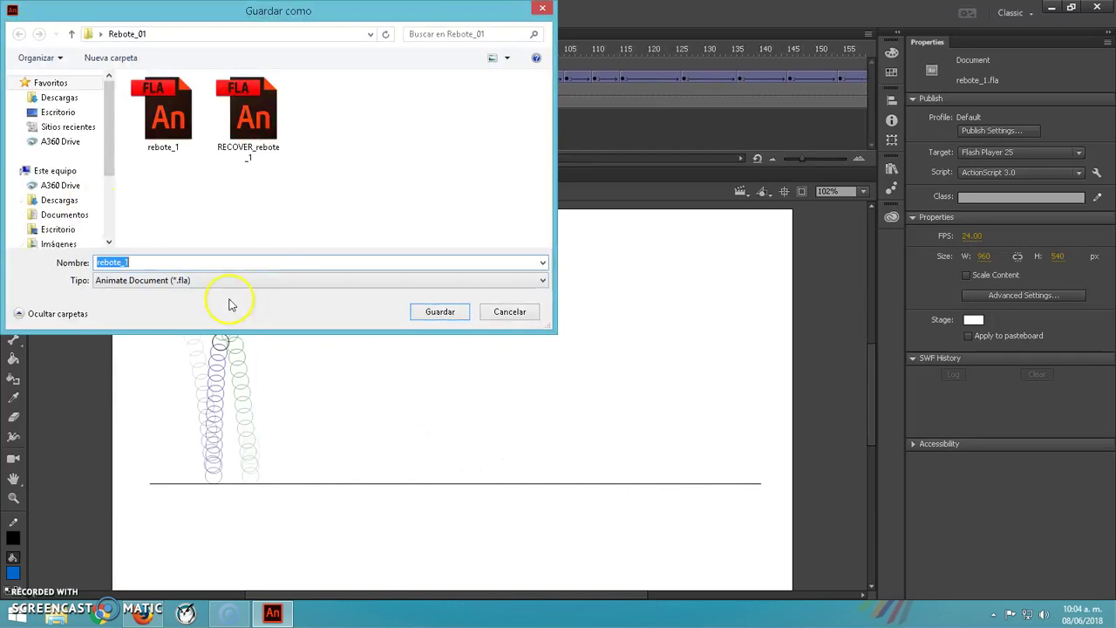
left_click(438, 312)
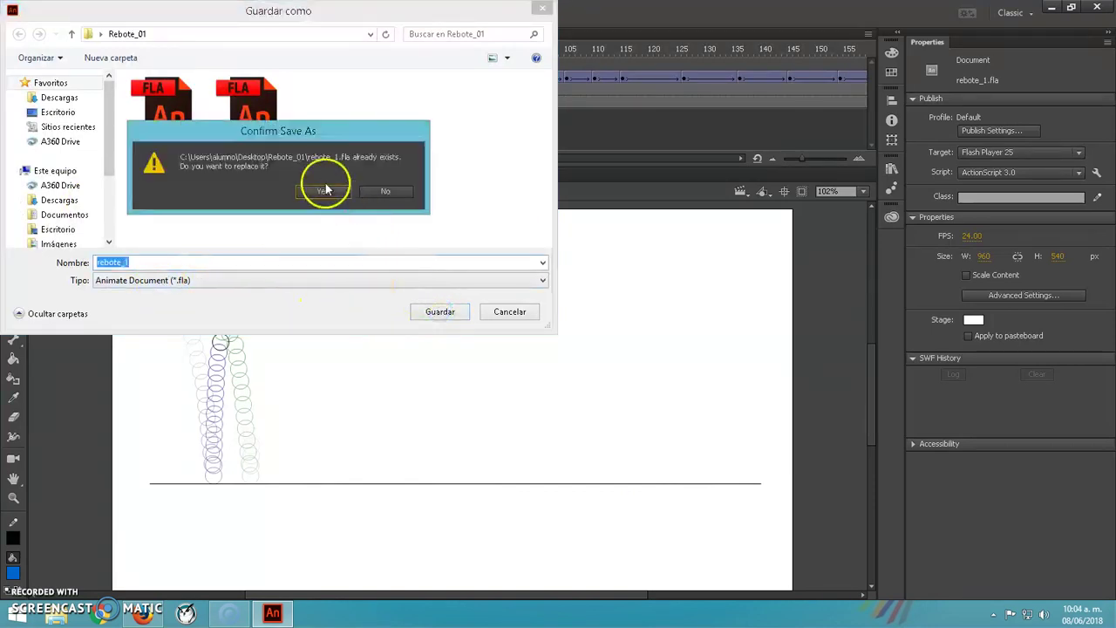
left_click(323, 191)
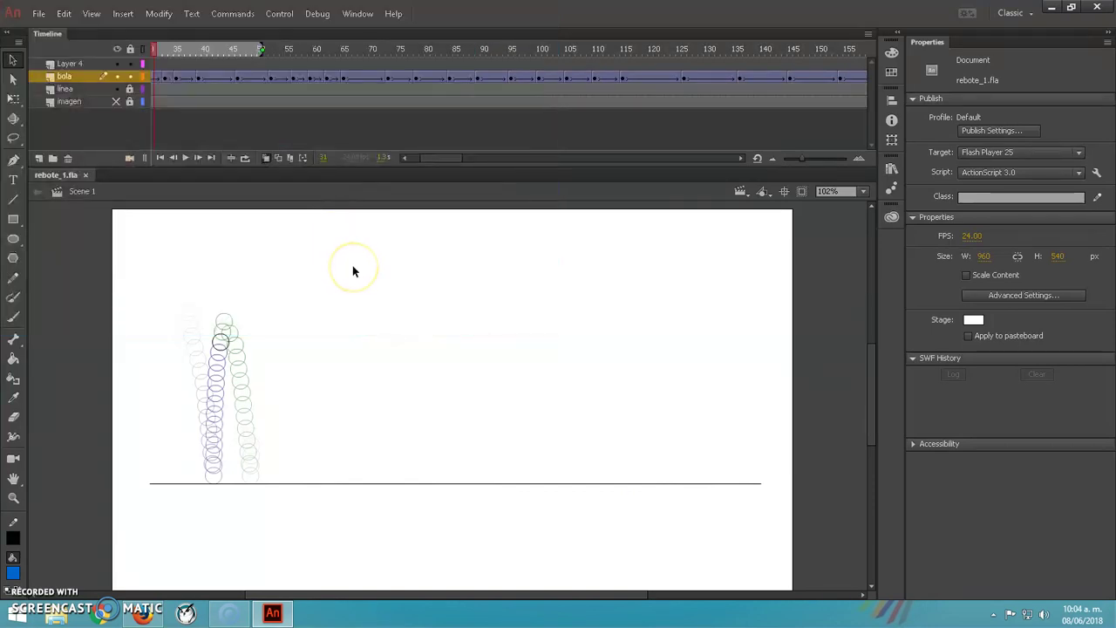
key("ctrl+Return")
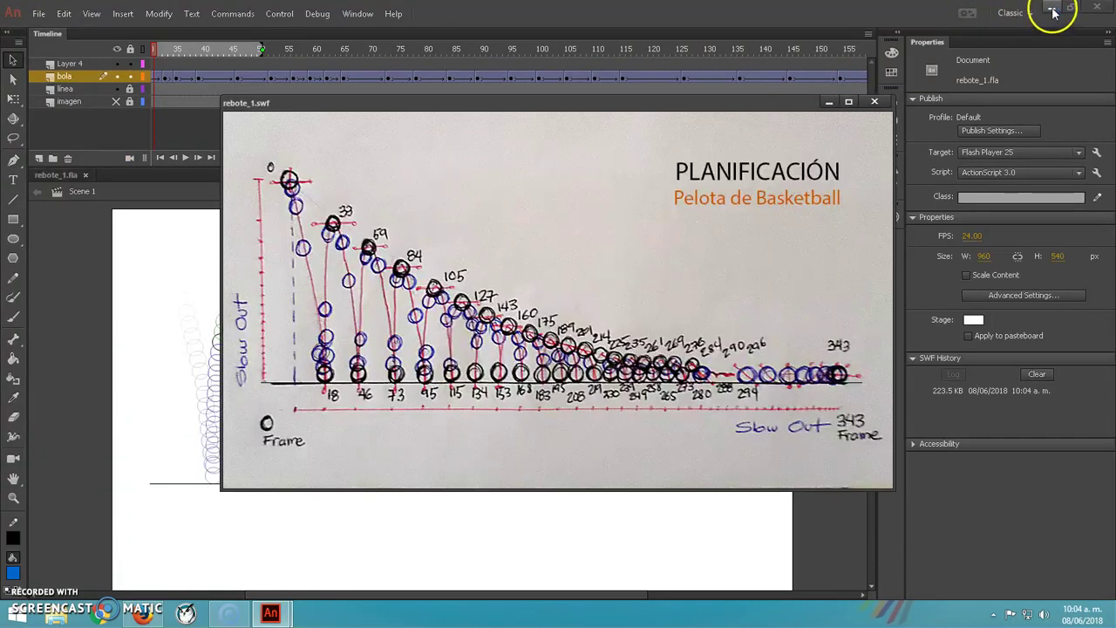
Minimize Animate, open the Rebote_01 folder on the desktop, and try to open the exported rebote_1 movie.
left_click(1053, 9)
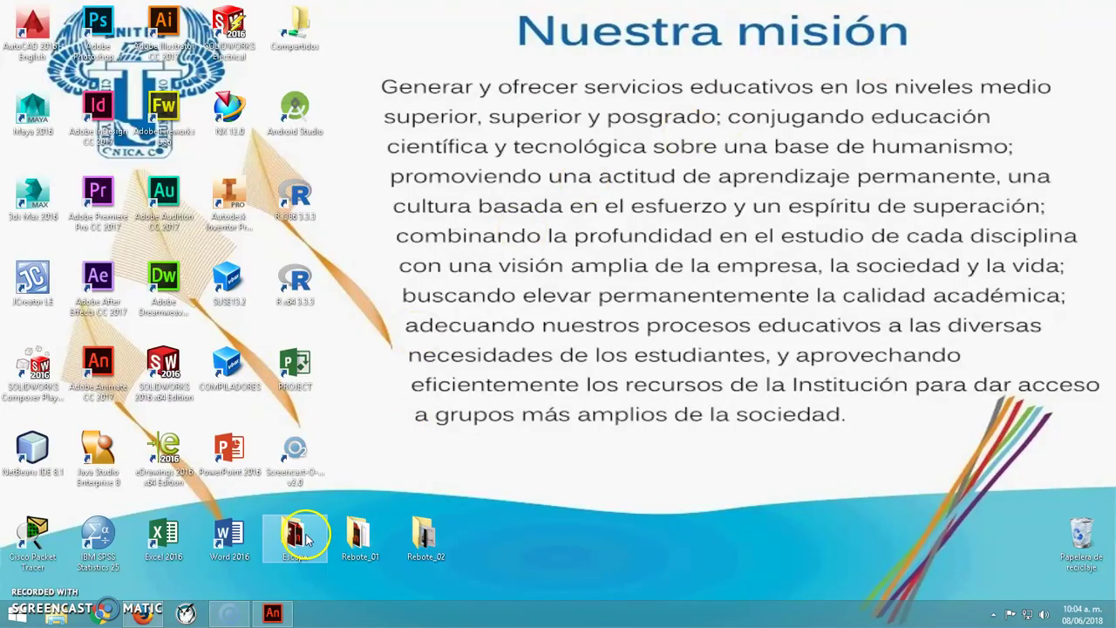
double_click(357, 534)
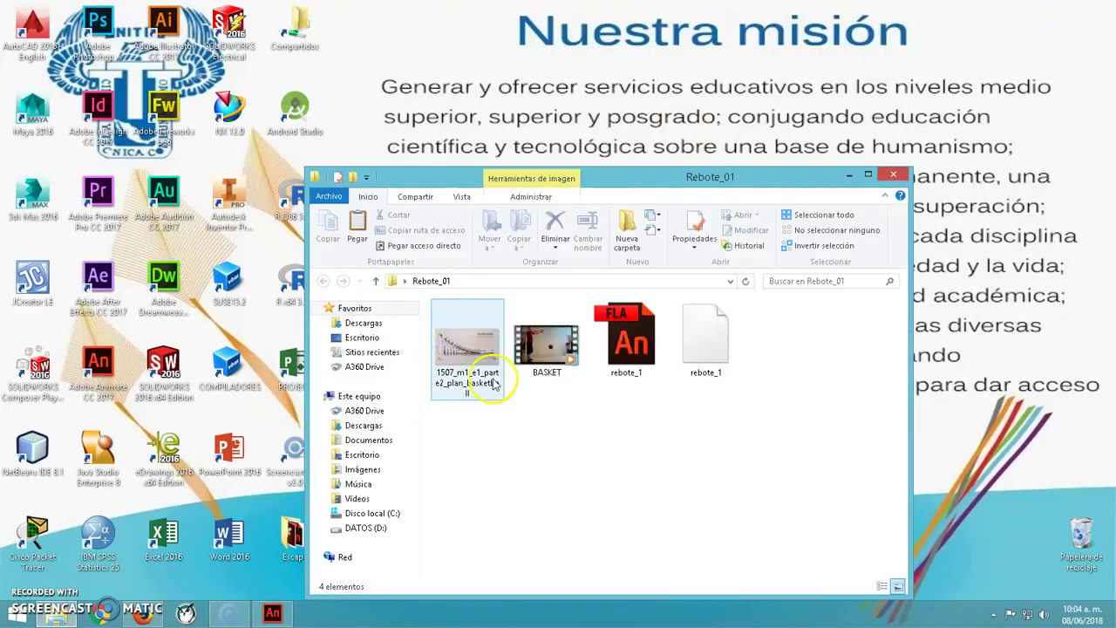
double_click(707, 350)
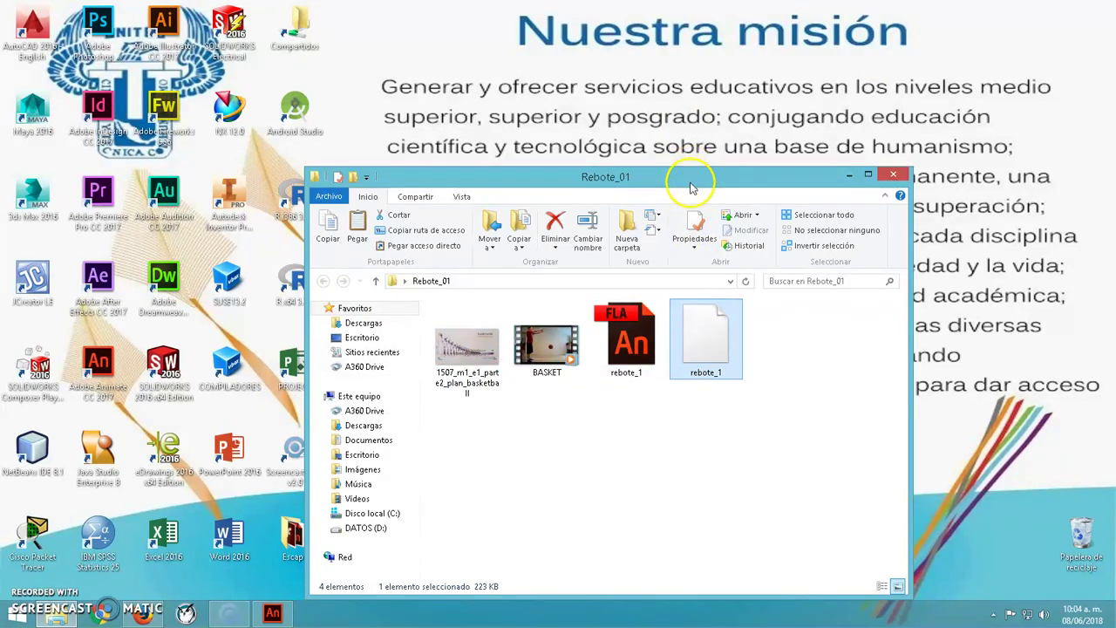
left_click_drag(695, 175, 651, 64)
Open the exported rebote_1 SWF file with Internet Explorer and maximize the browser window.
right_click(671, 227)
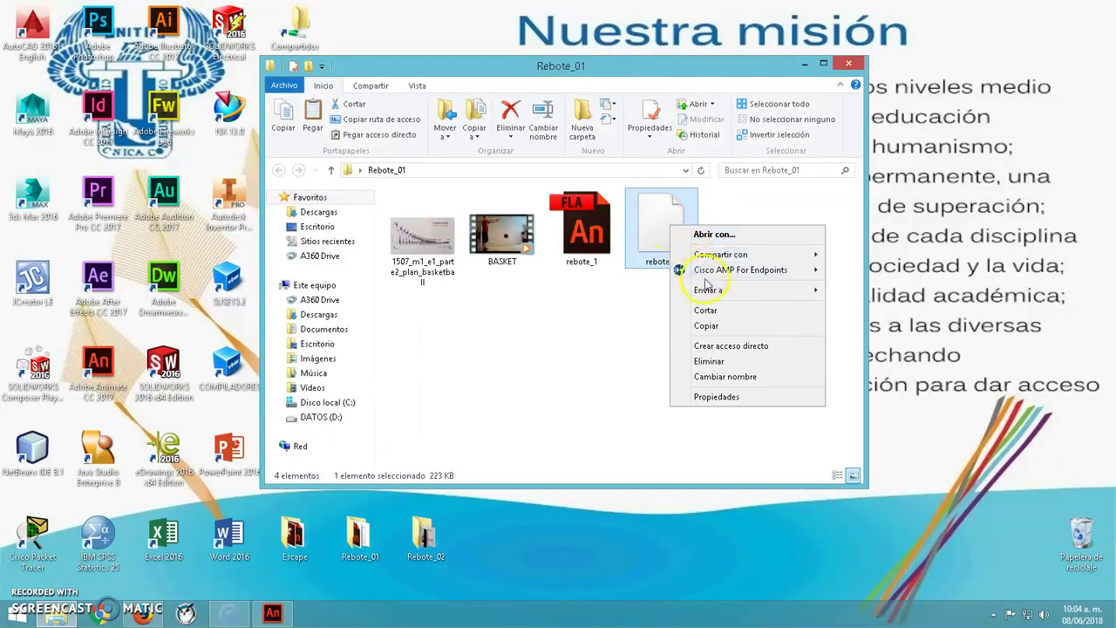
mouse_move(706, 294)
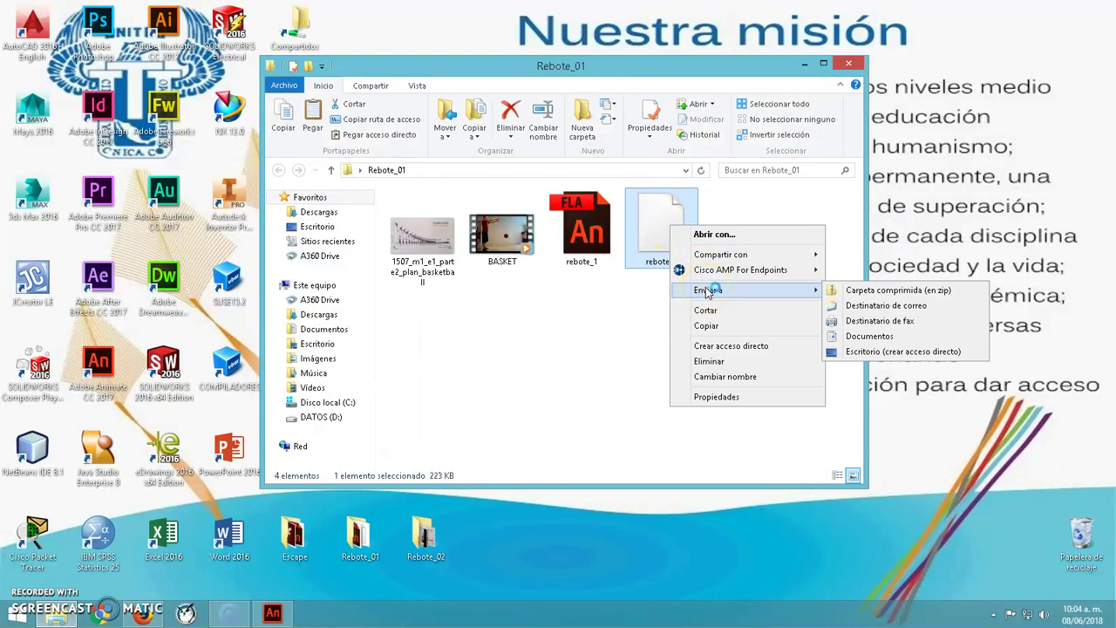
left_click(720, 235)
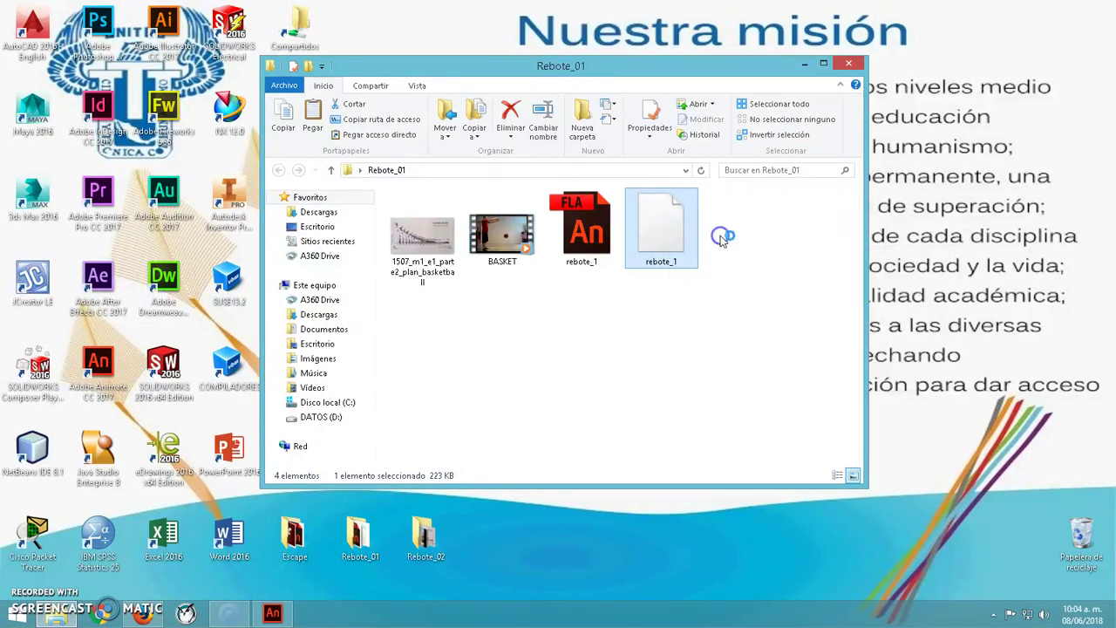
left_click(484, 297)
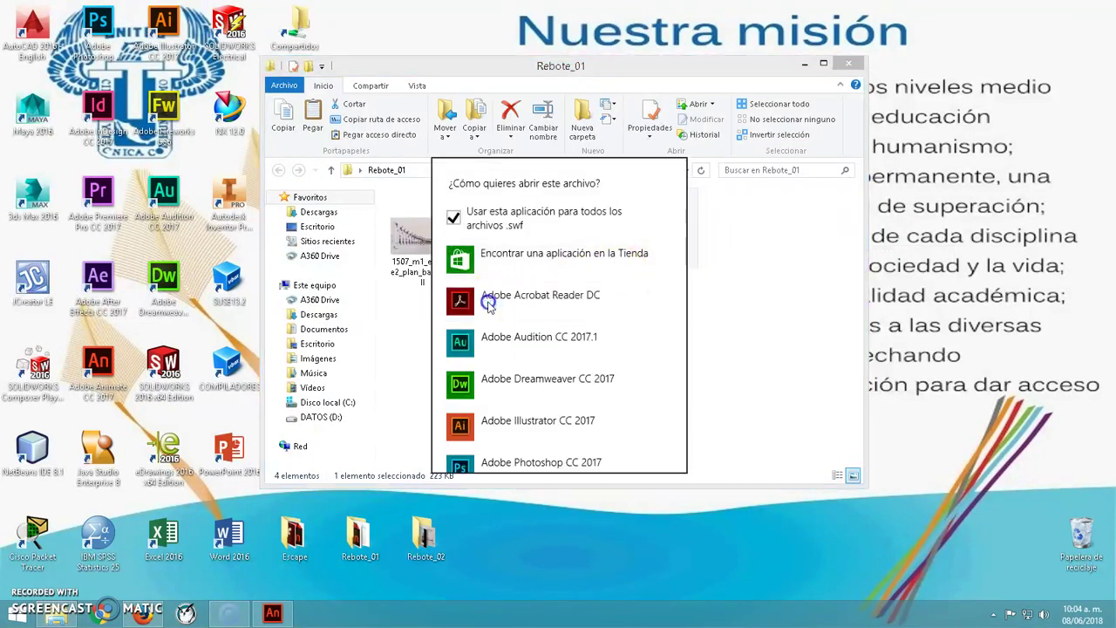
scroll(668, 293, "down", 3)
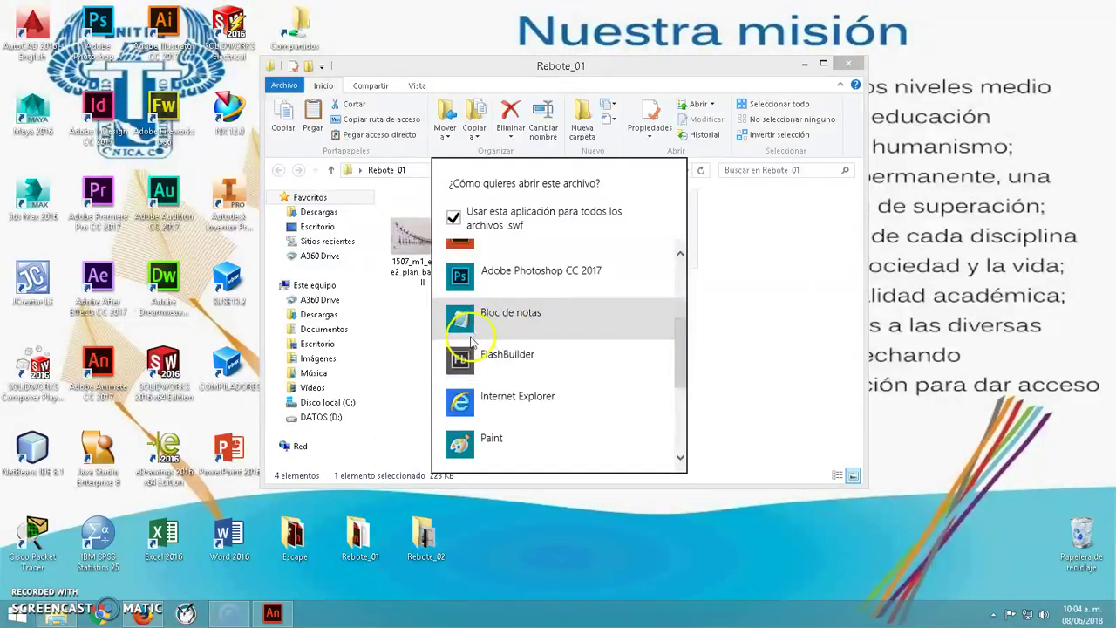
left_click(487, 401)
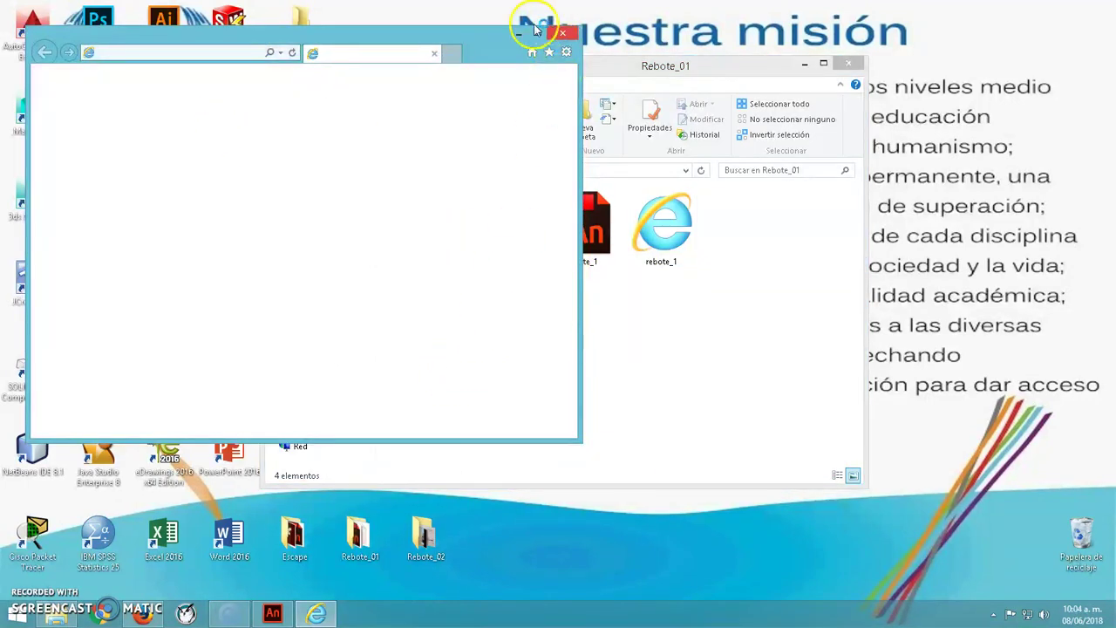
left_click(539, 35)
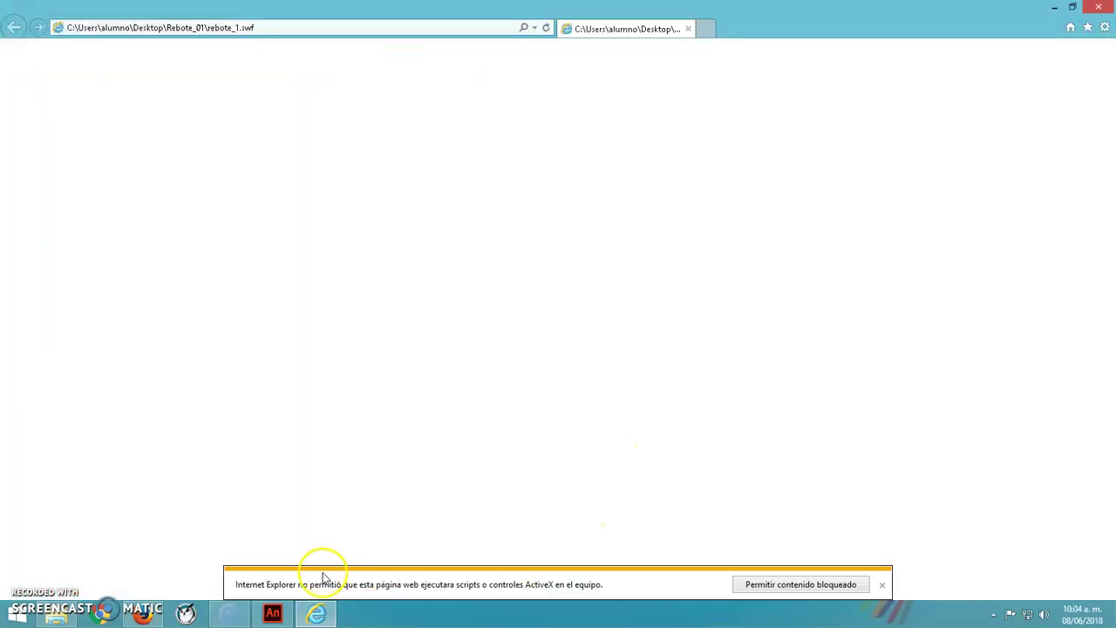
Allow the blocked content so the rebote_1.swf movie plays, and close the browser after viewing it.
left_click(787, 586)
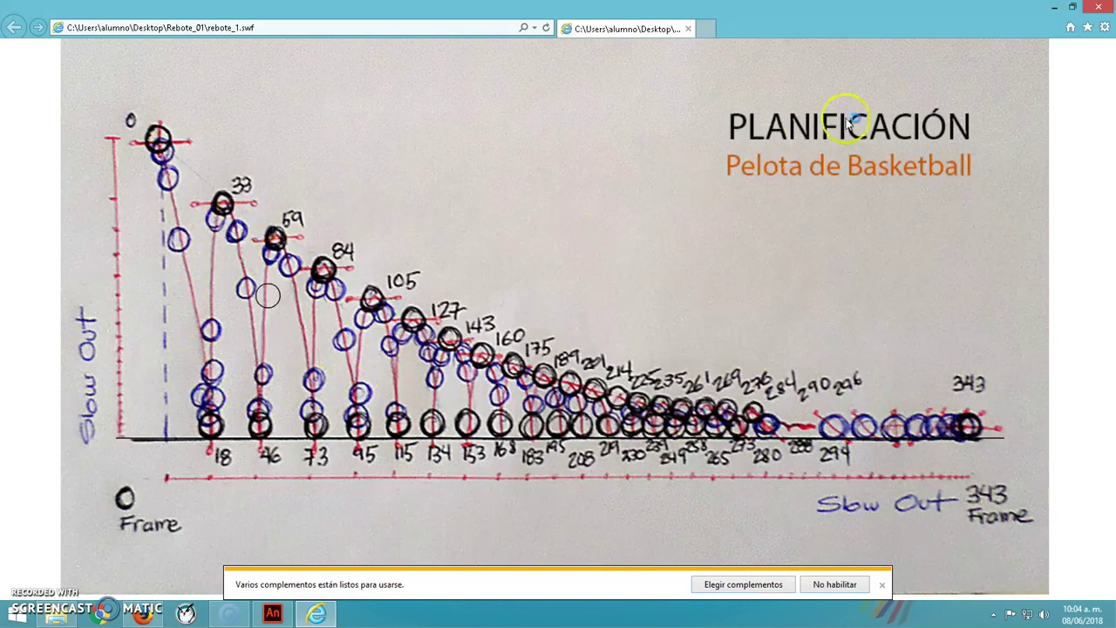
left_click(1100, 11)
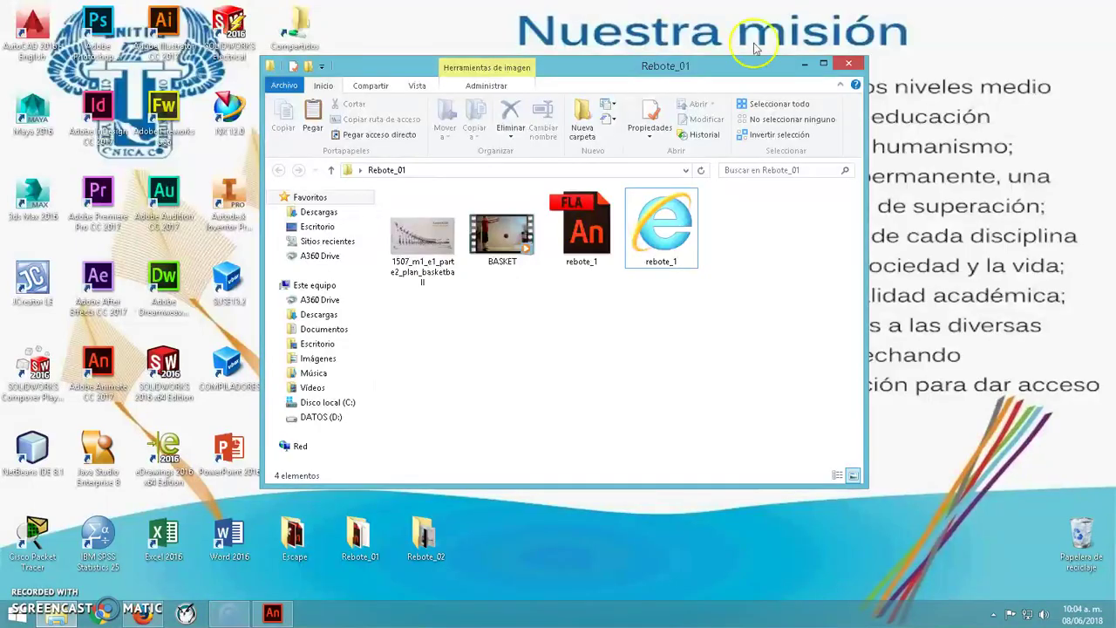
Return to Animate with the rebote_1 document and close the rebote_1.swf test window.
double_click(563, 237)
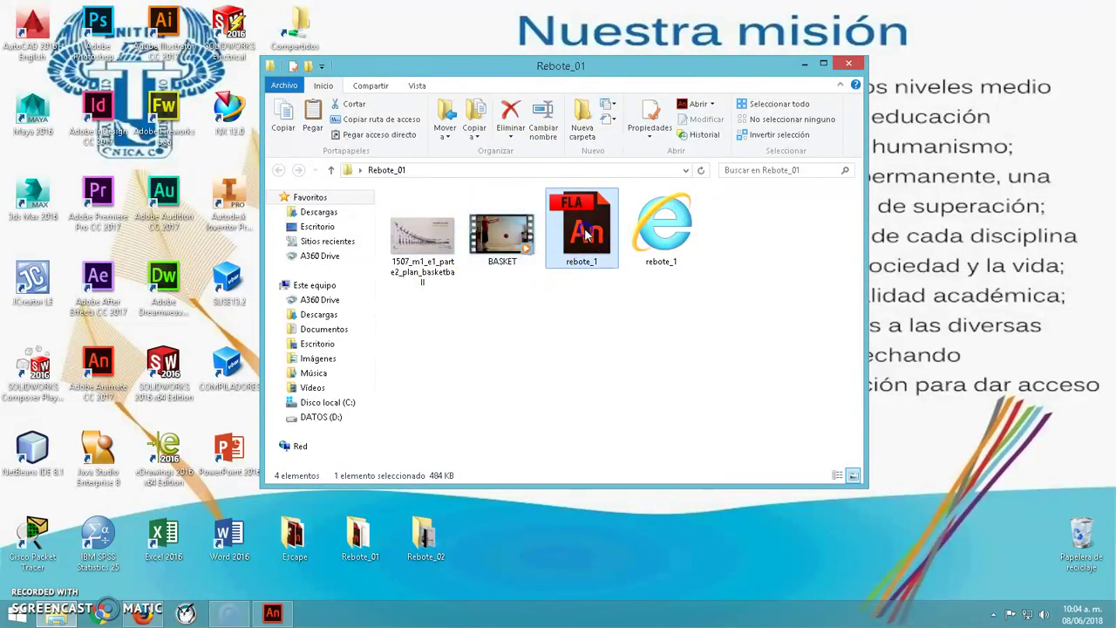
left_click(271, 613)
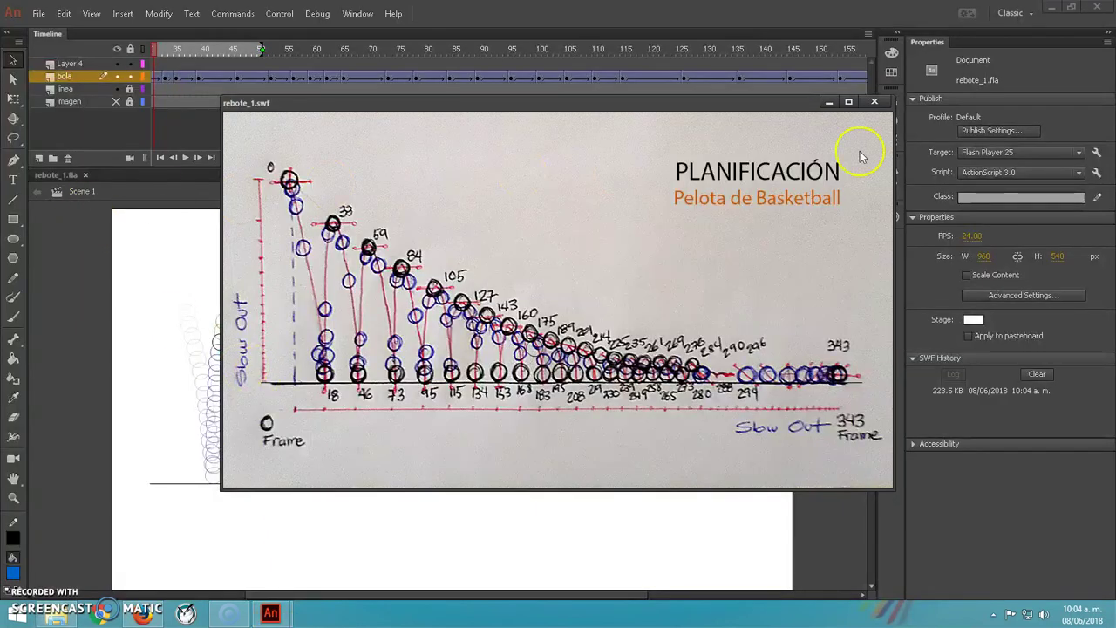
left_click(875, 103)
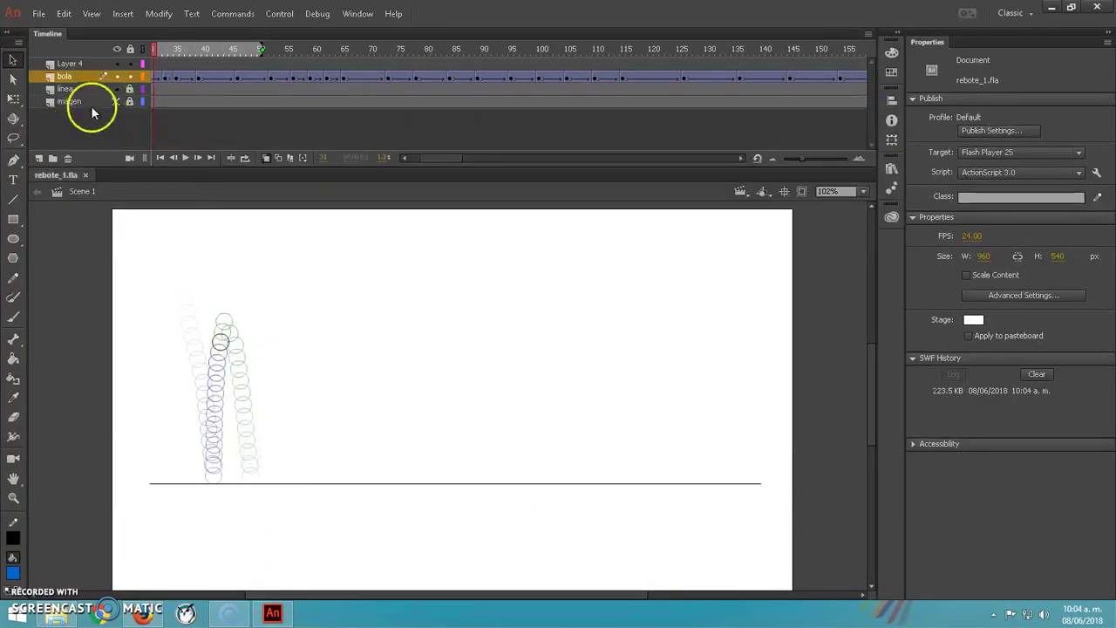
Delete the imagen layer holding the planning picture and test the movie again.
left_click(86, 100)
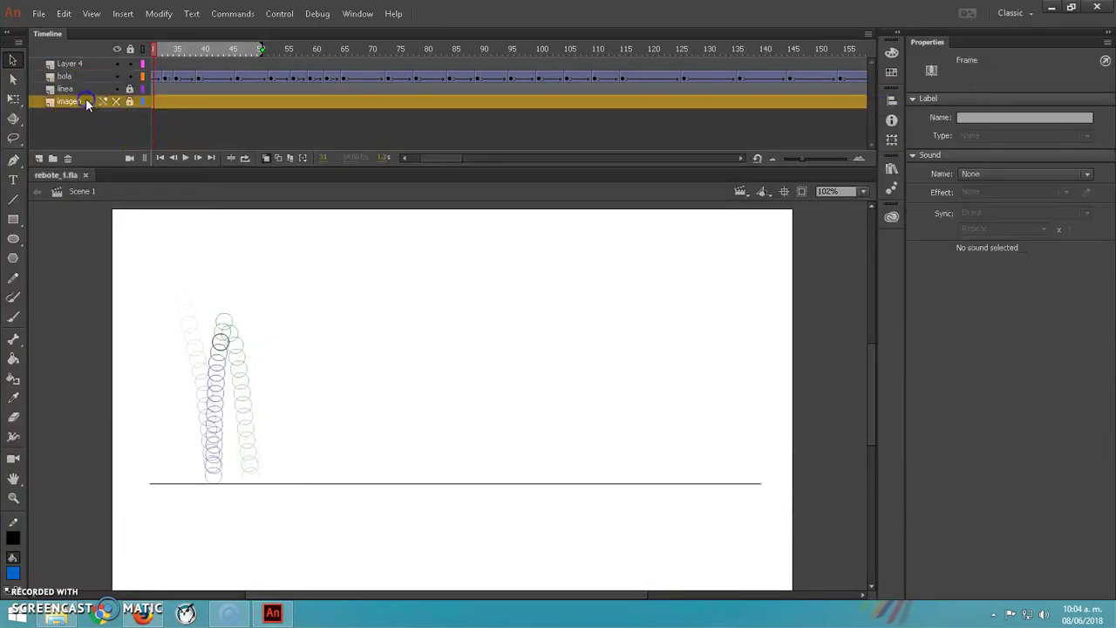
left_click(66, 157)
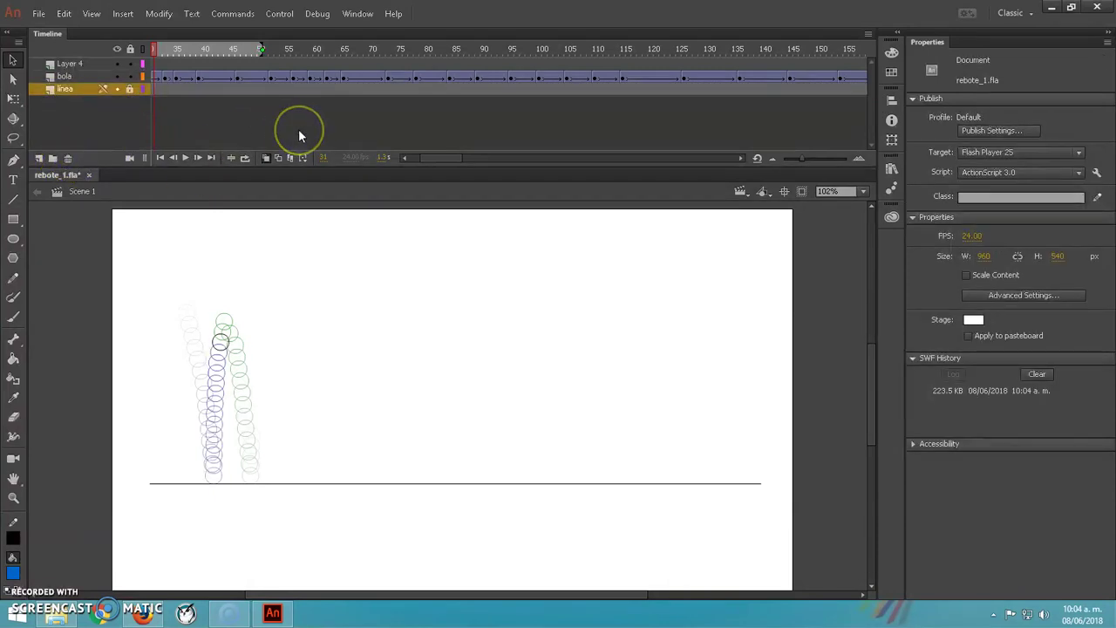
key("ctrl+Return")
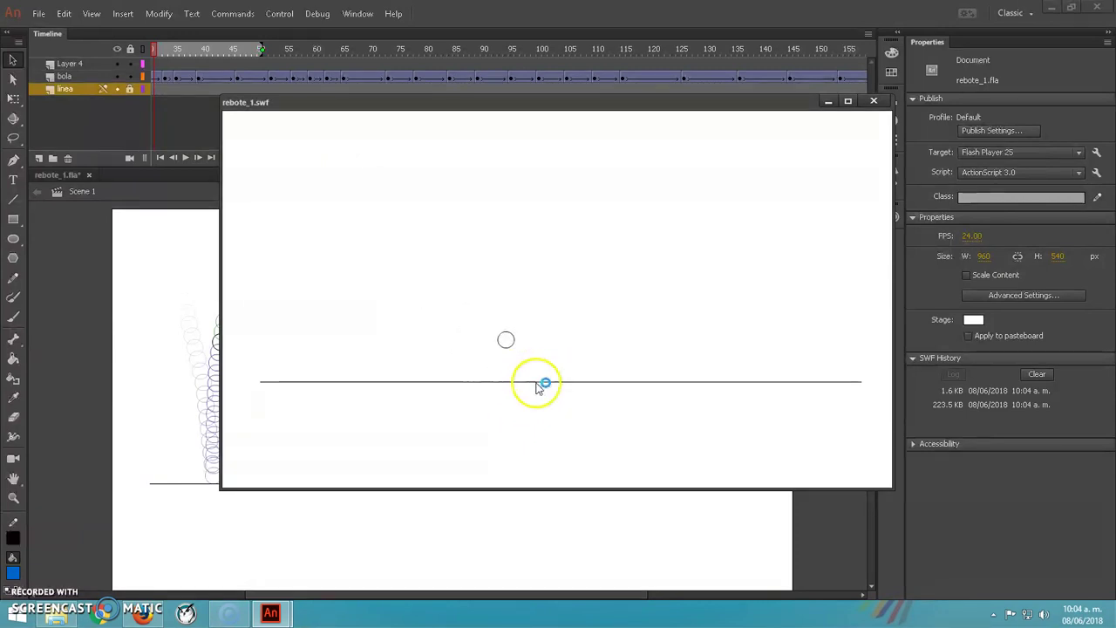
left_click_drag(610, 410, 778, 416)
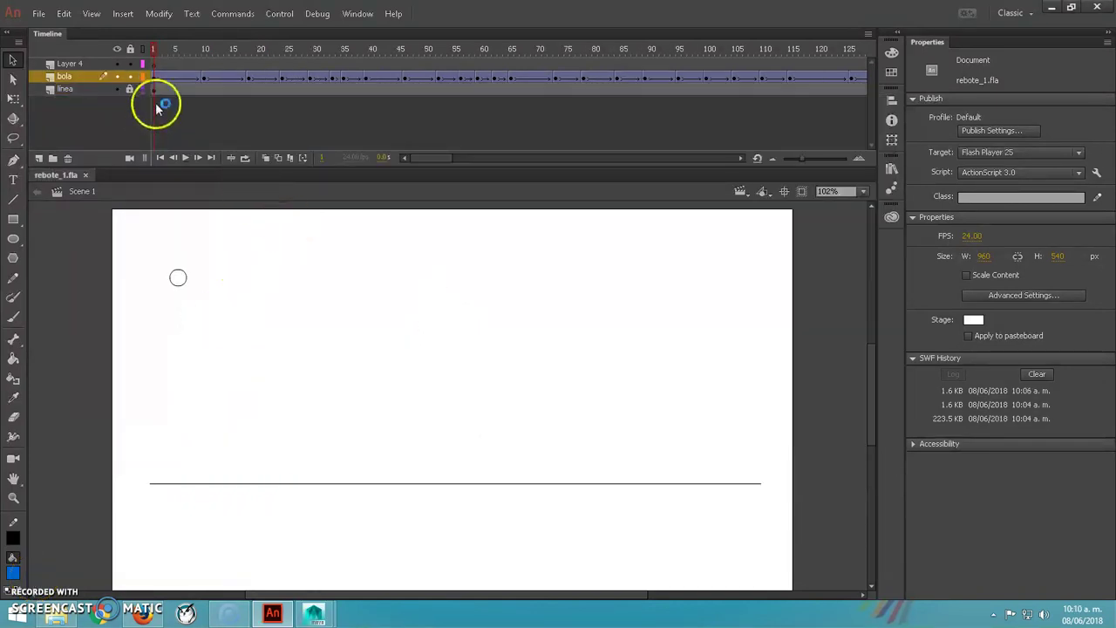
Move the playhead to frame 25 and turn on onion skinning for the ball's path.
left_click_drag(154, 49, 289, 61)
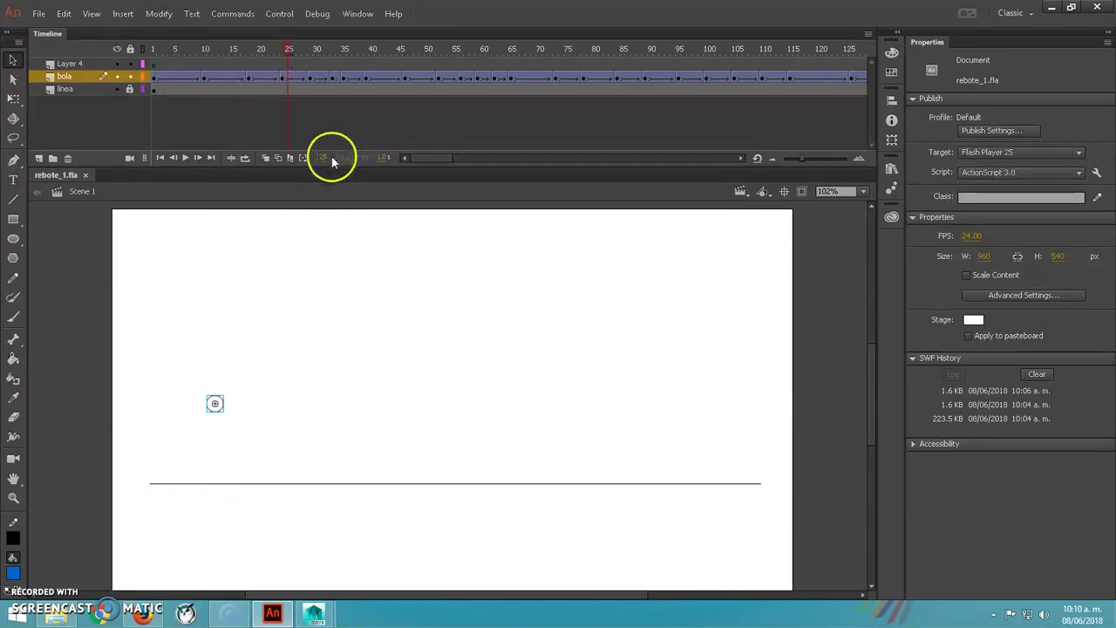
left_click(276, 158)
left_click(266, 158)
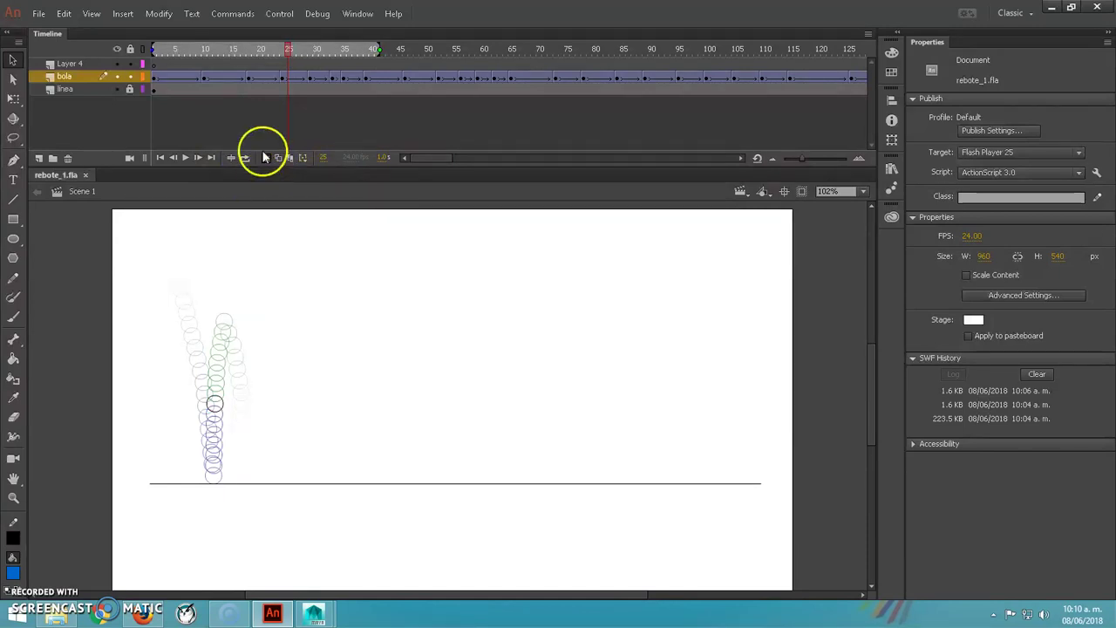
Examine the bola keyframes of the second rebound at frames 52, 56, 59, 62 and 65 using onion skinning.
left_click_drag(288, 44, 439, 77)
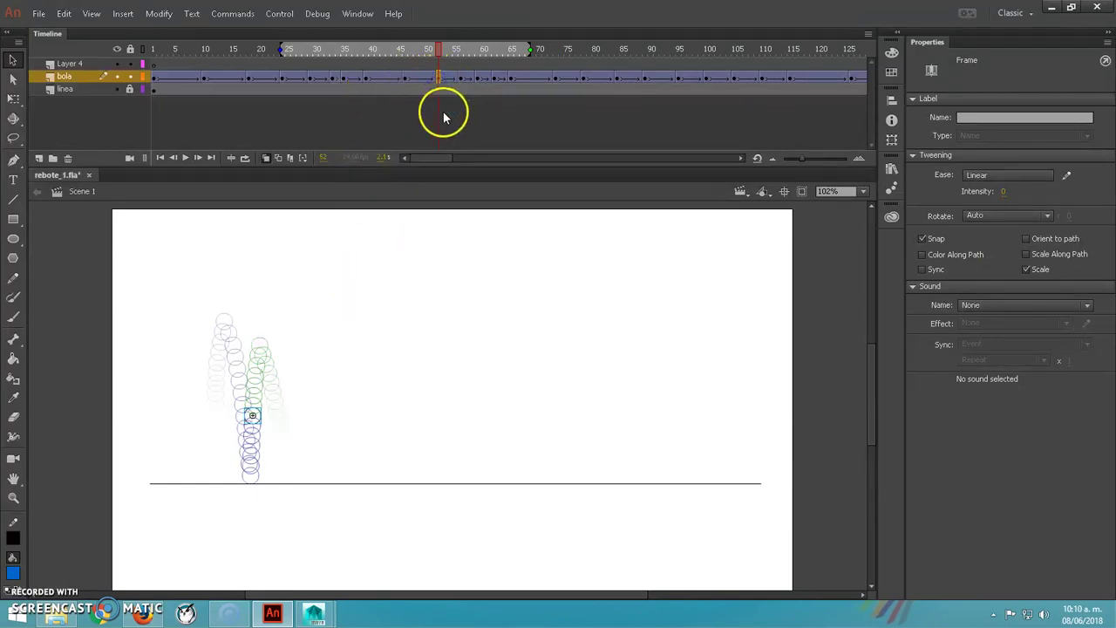
left_click(462, 79)
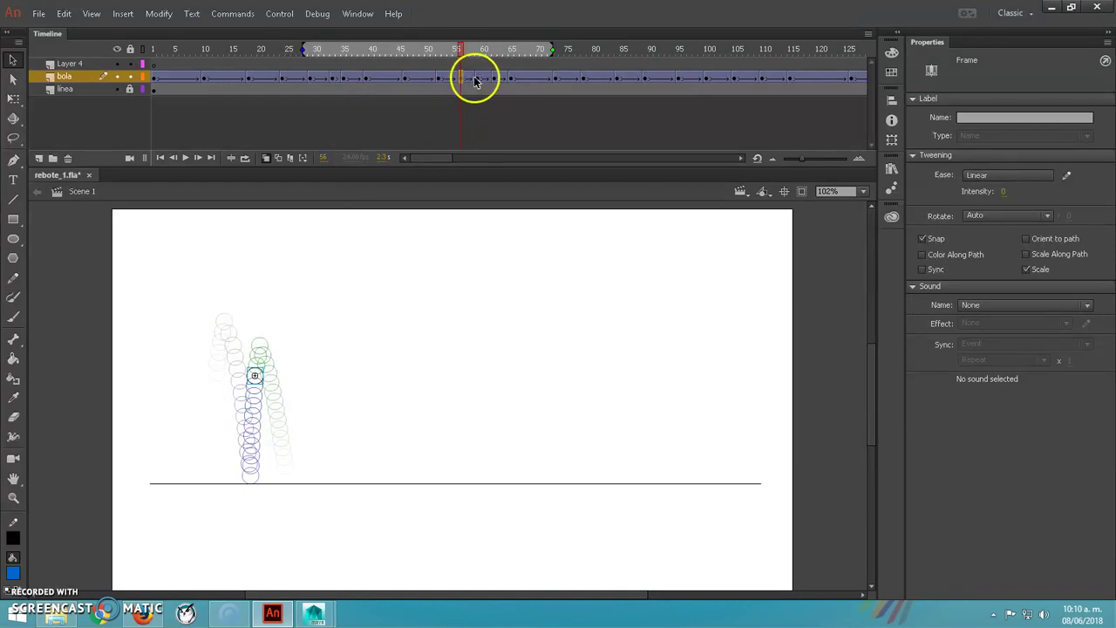
left_click(478, 79)
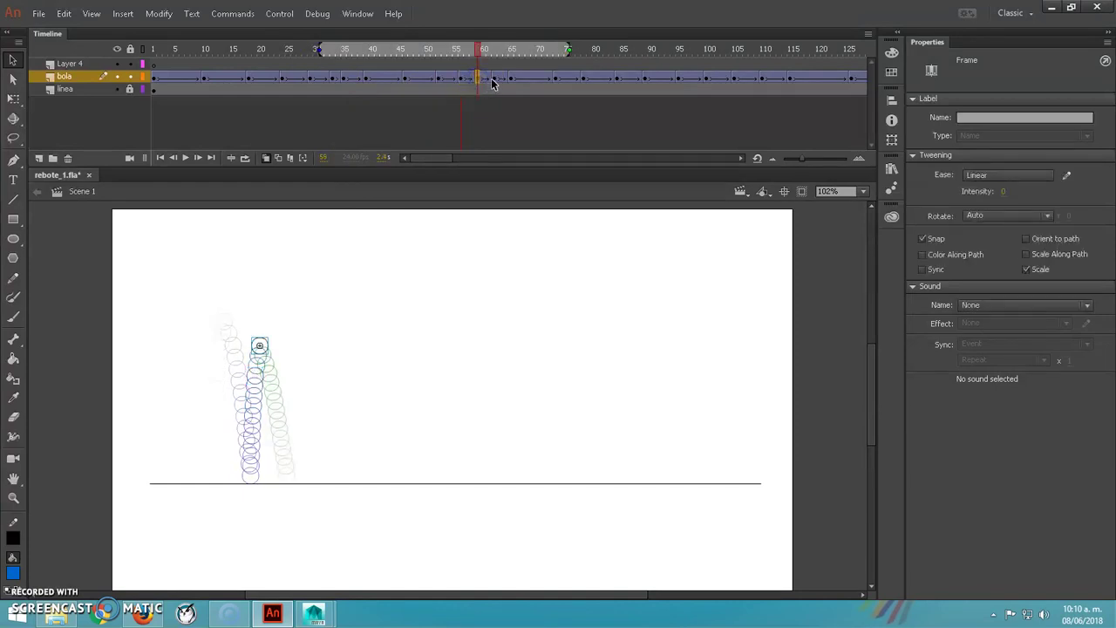
left_click(494, 79)
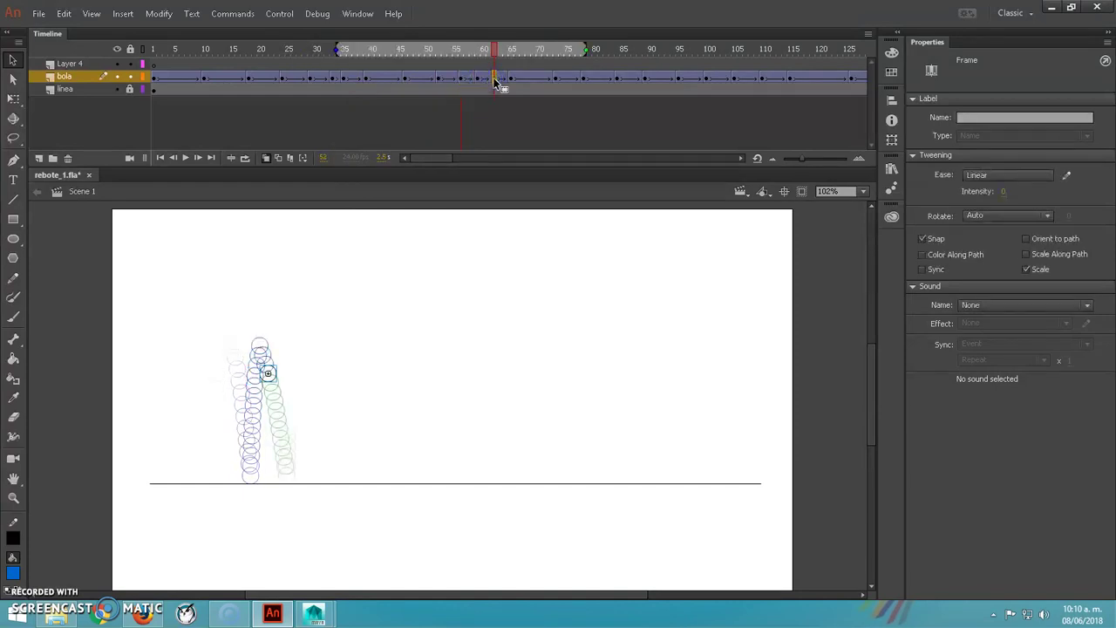
left_click(512, 79)
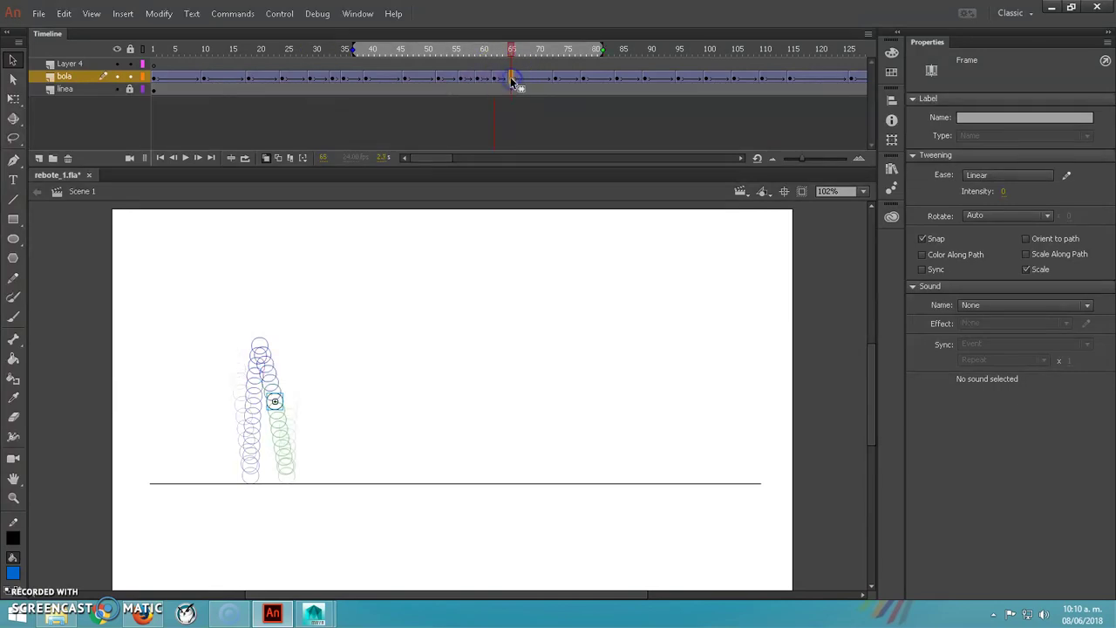
Examine the bola keyframes of the first rebound between frames 24 and 39, and return the playhead to frame 1.
left_click_drag(511, 58, 287, 79)
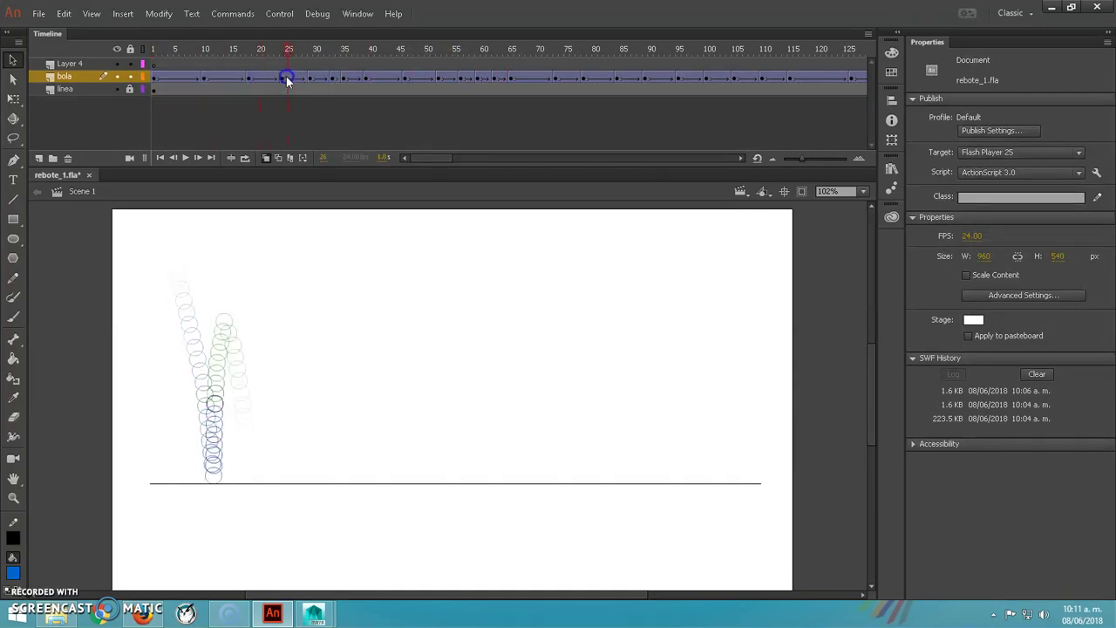
left_click(334, 79)
left_click(312, 80)
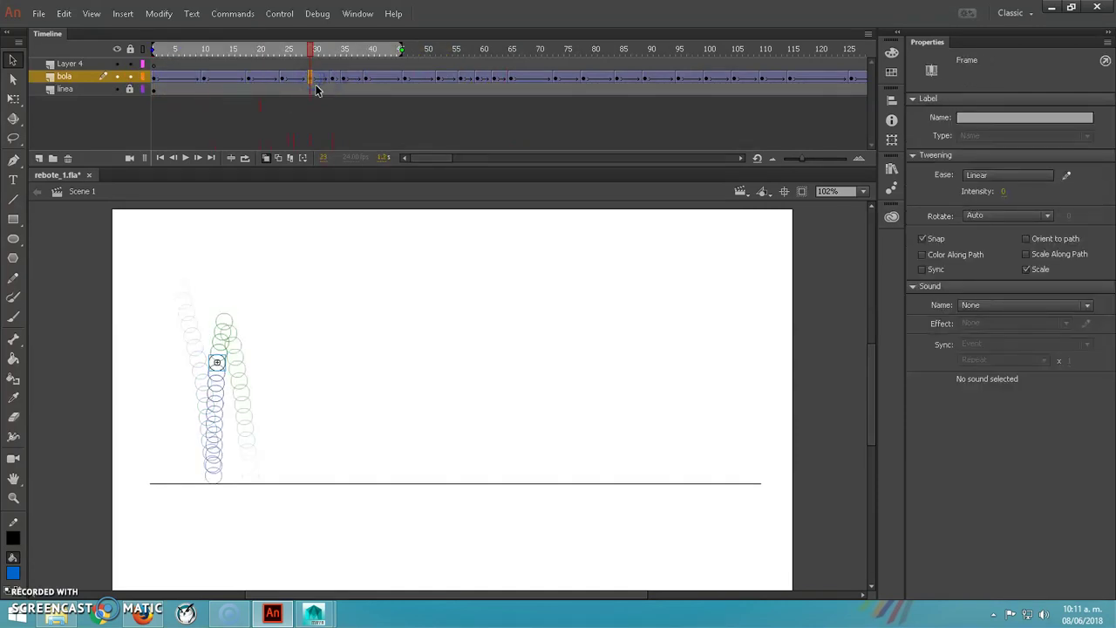
left_click(287, 80)
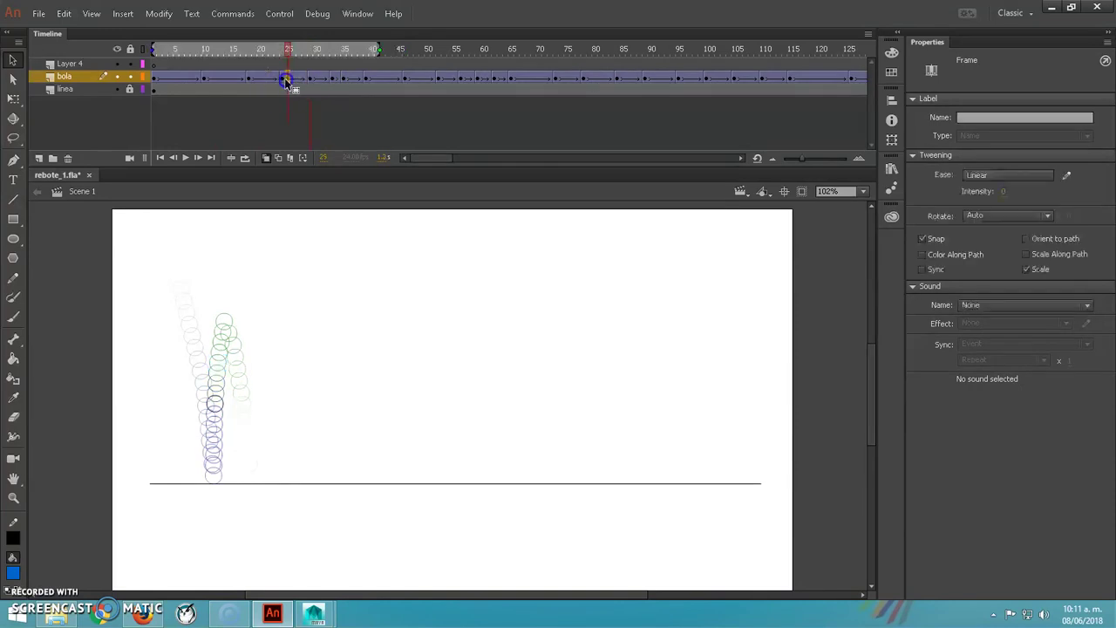
left_click(282, 80)
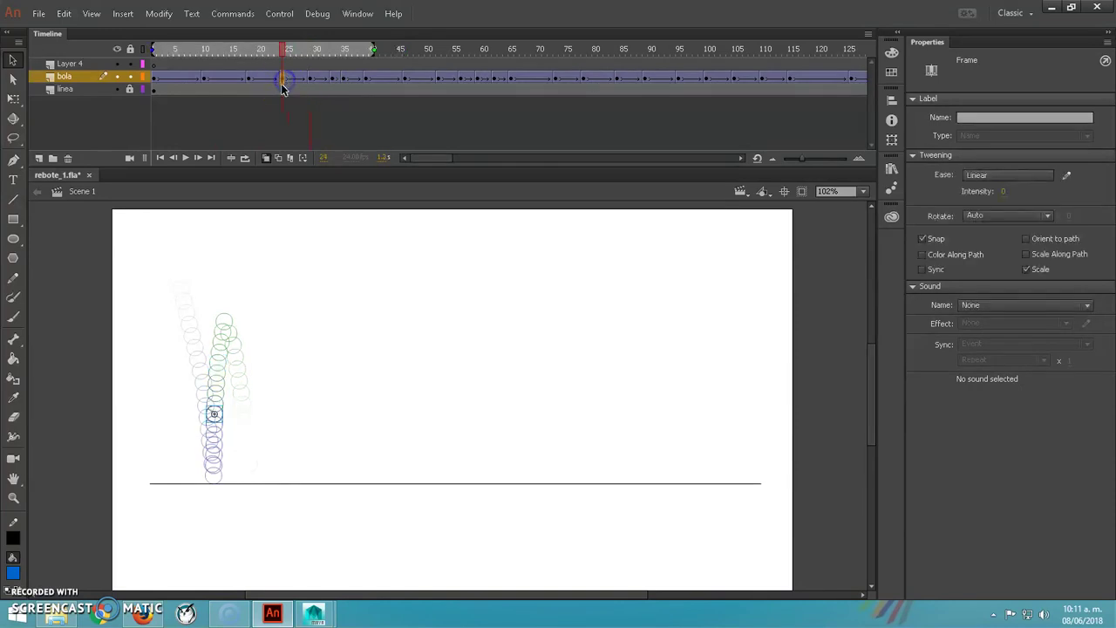
left_click(292, 49)
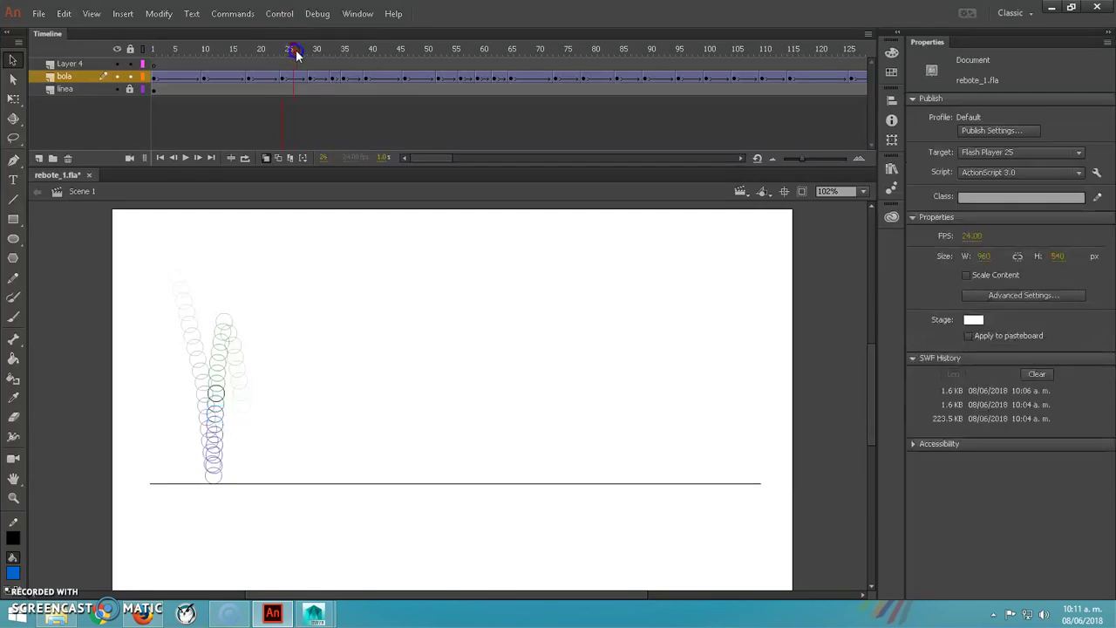
left_click_drag(323, 53, 360, 62)
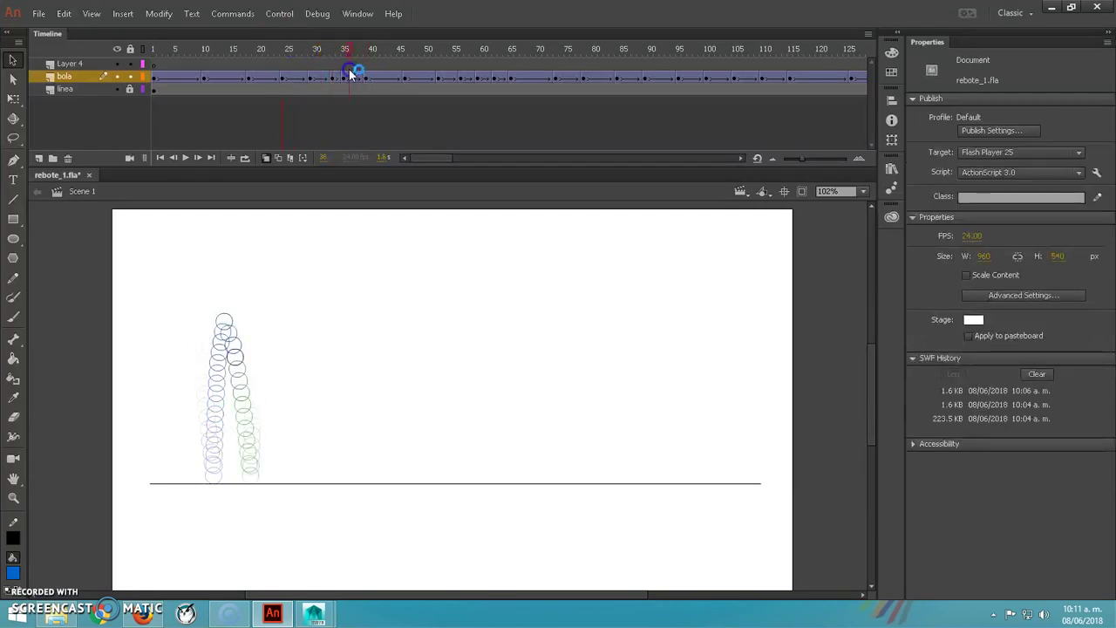
left_click(346, 79)
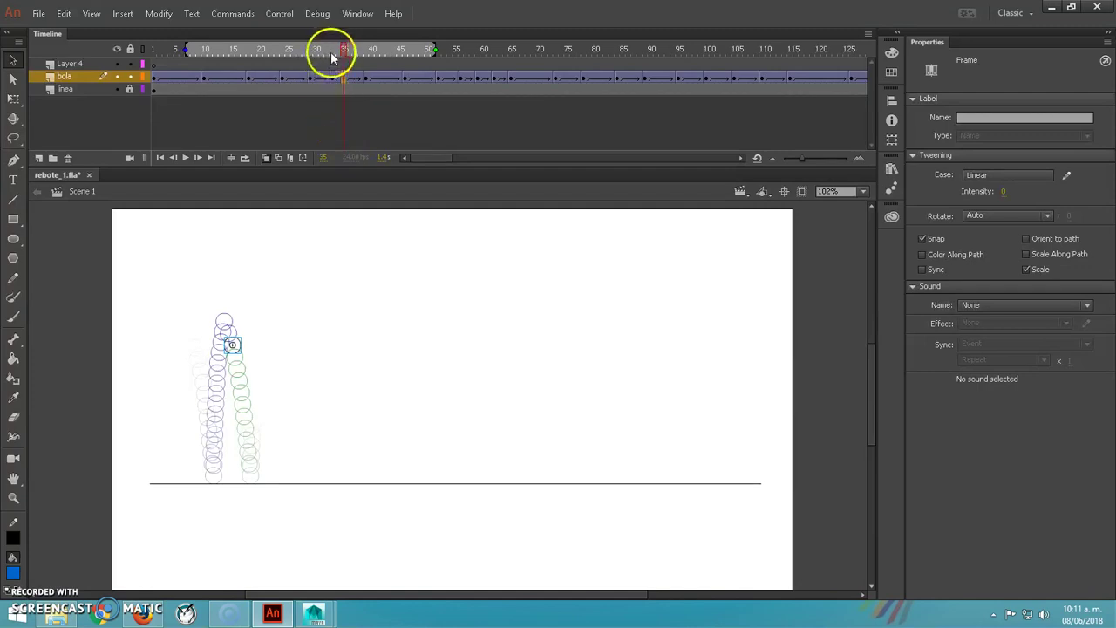
left_click(367, 78)
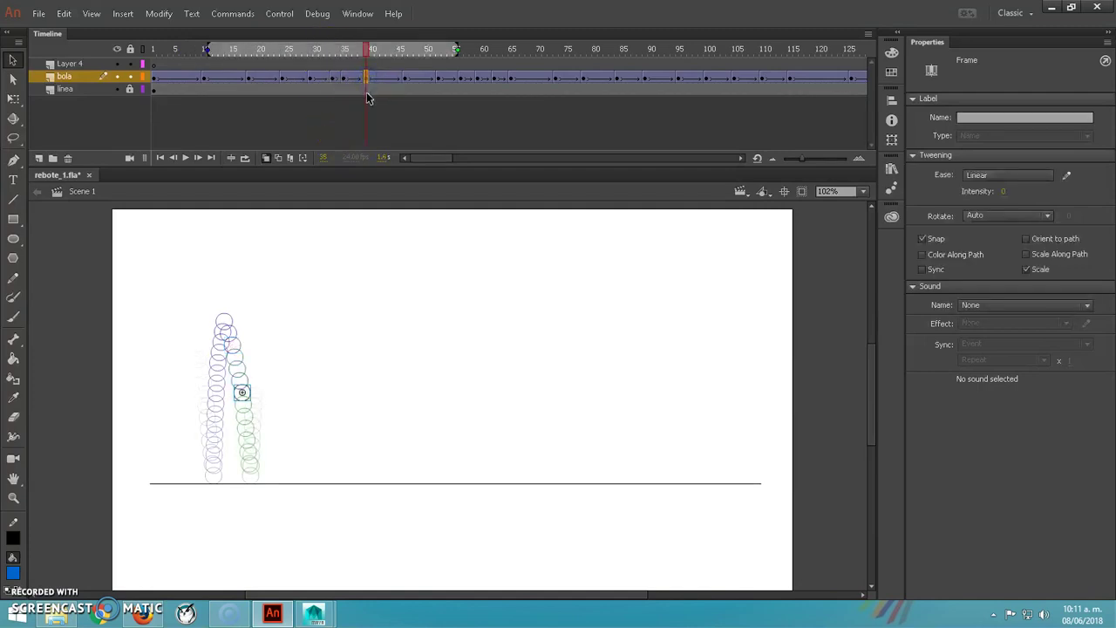
left_click_drag(355, 46, 87, 80)
left_click(157, 48)
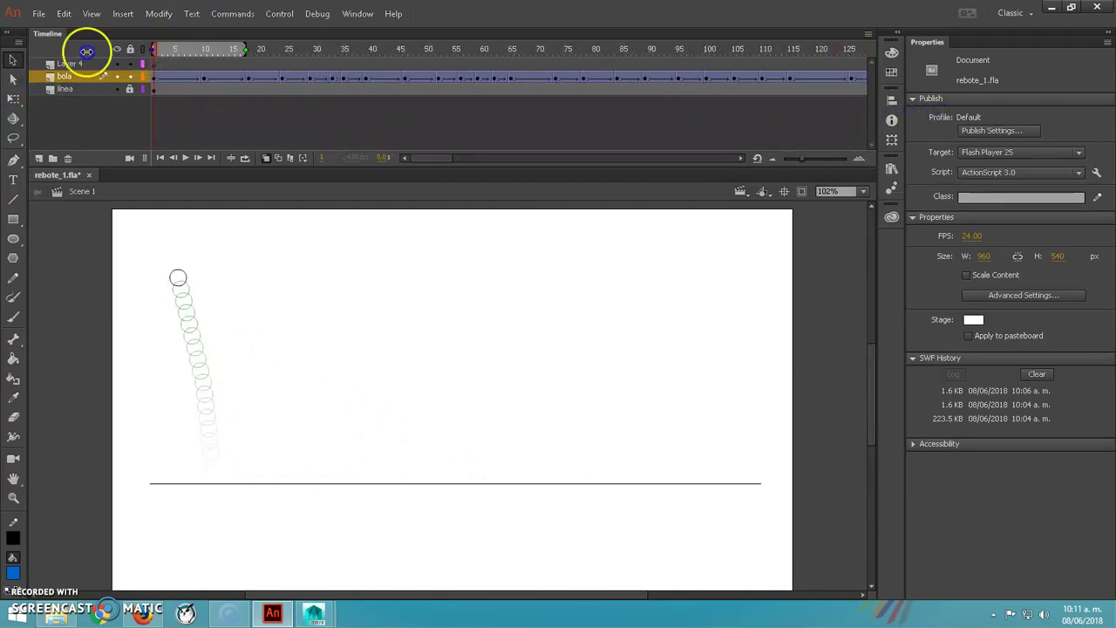